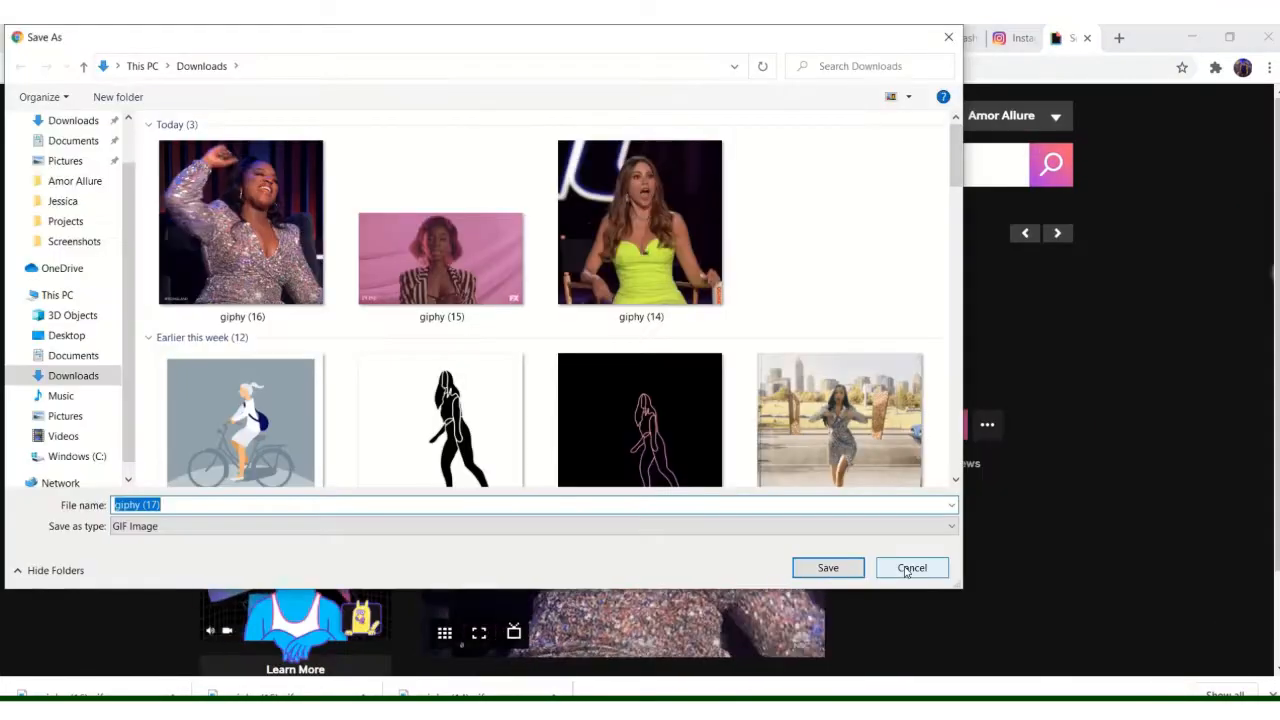
Abandon saving the current GIF, return to the previous GIF page and browse its related GIFs.
left_click(907, 570)
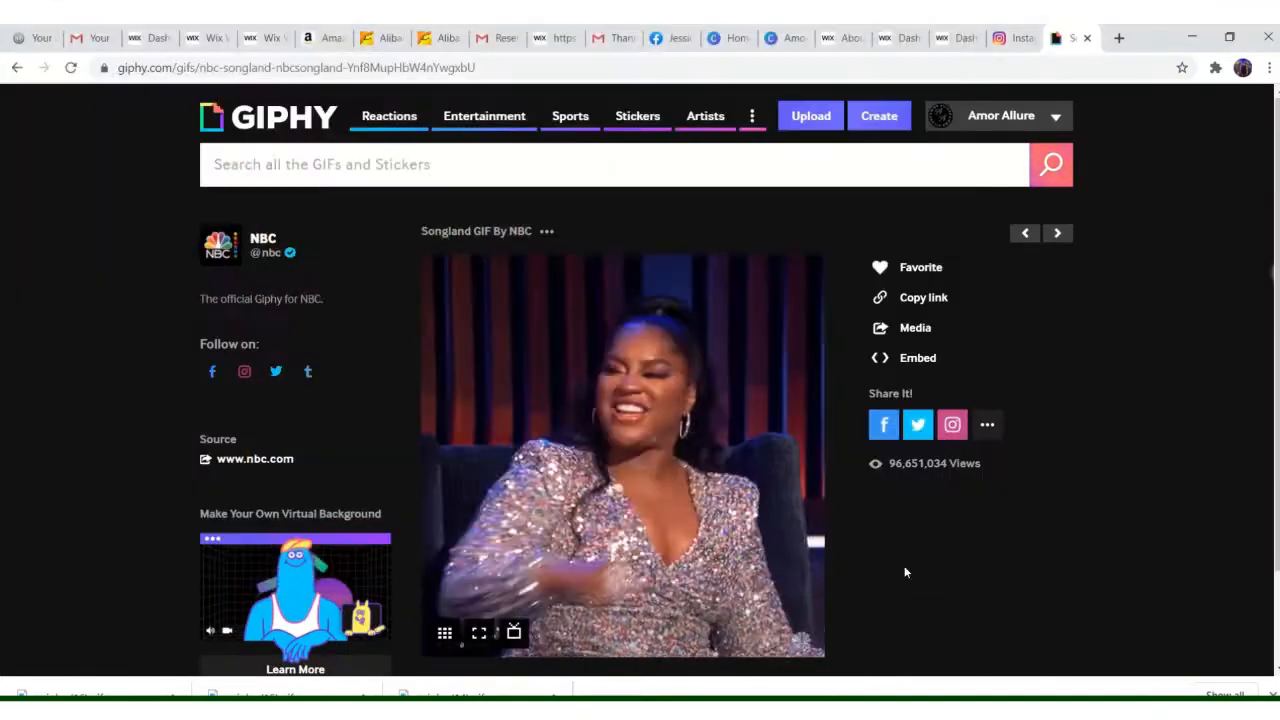
left_click(17, 67)
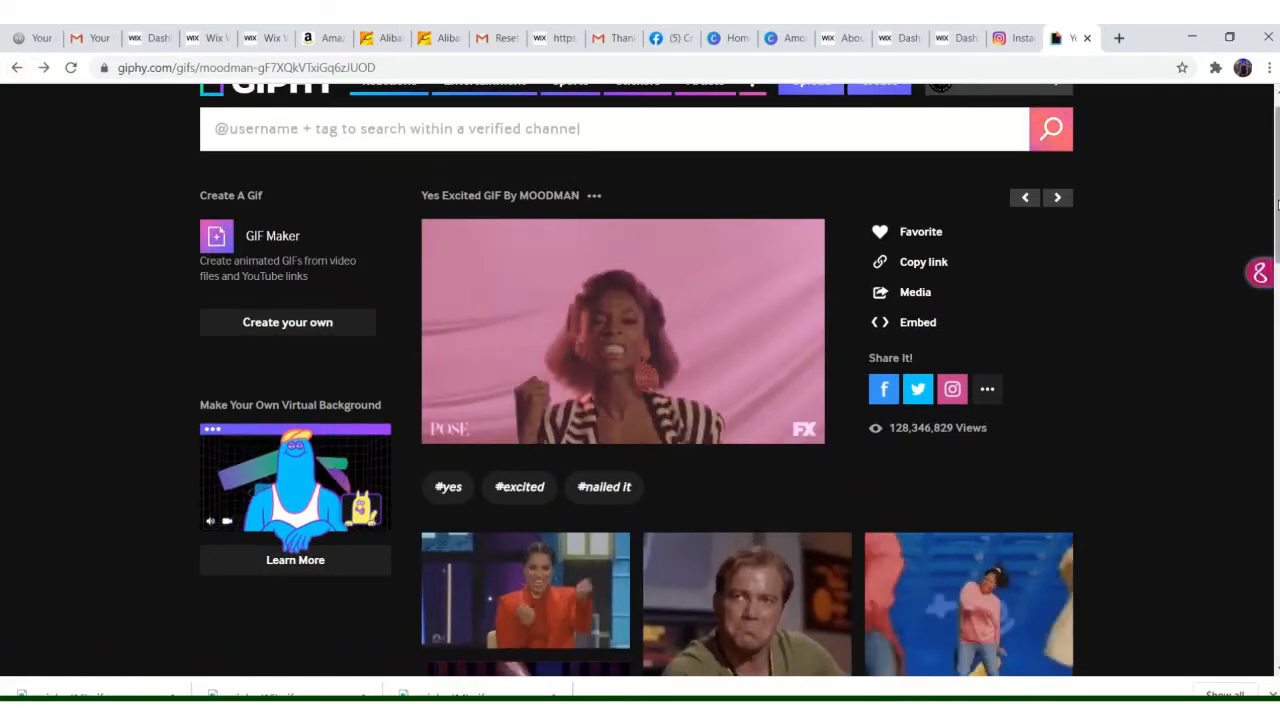
scroll(1278, 204, "down", 5)
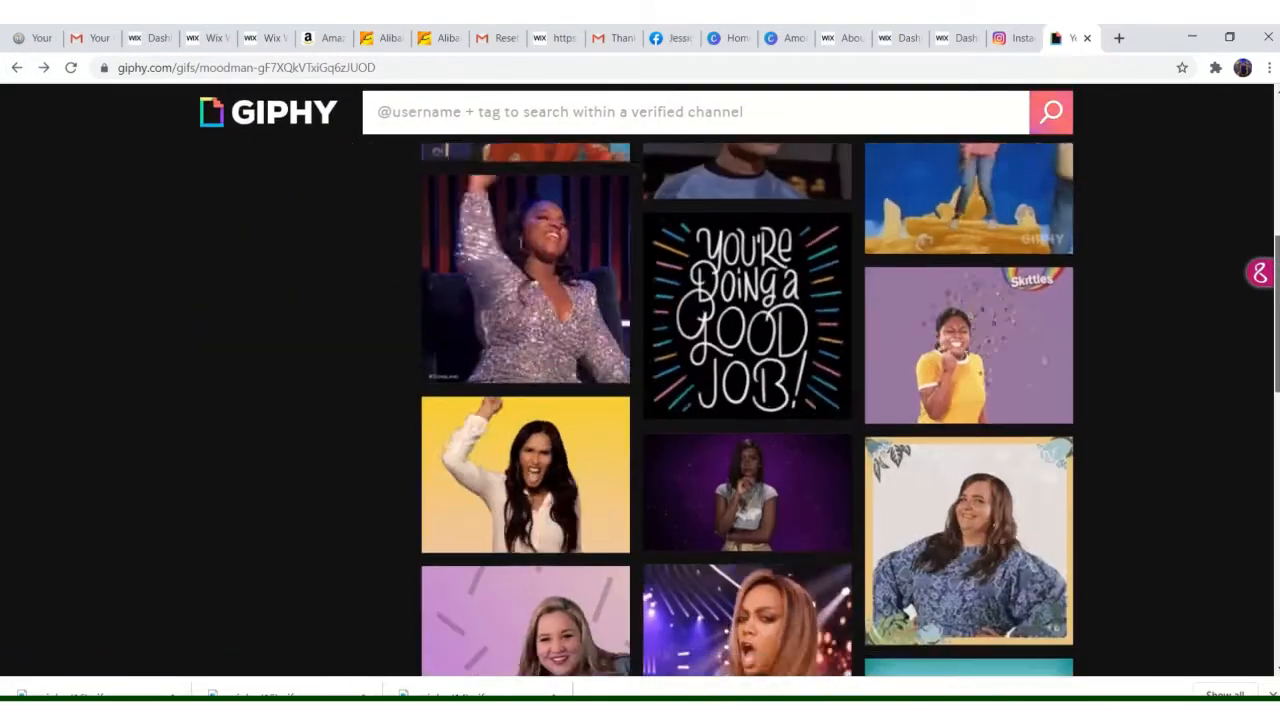
scroll(1278, 300, "down", 3)
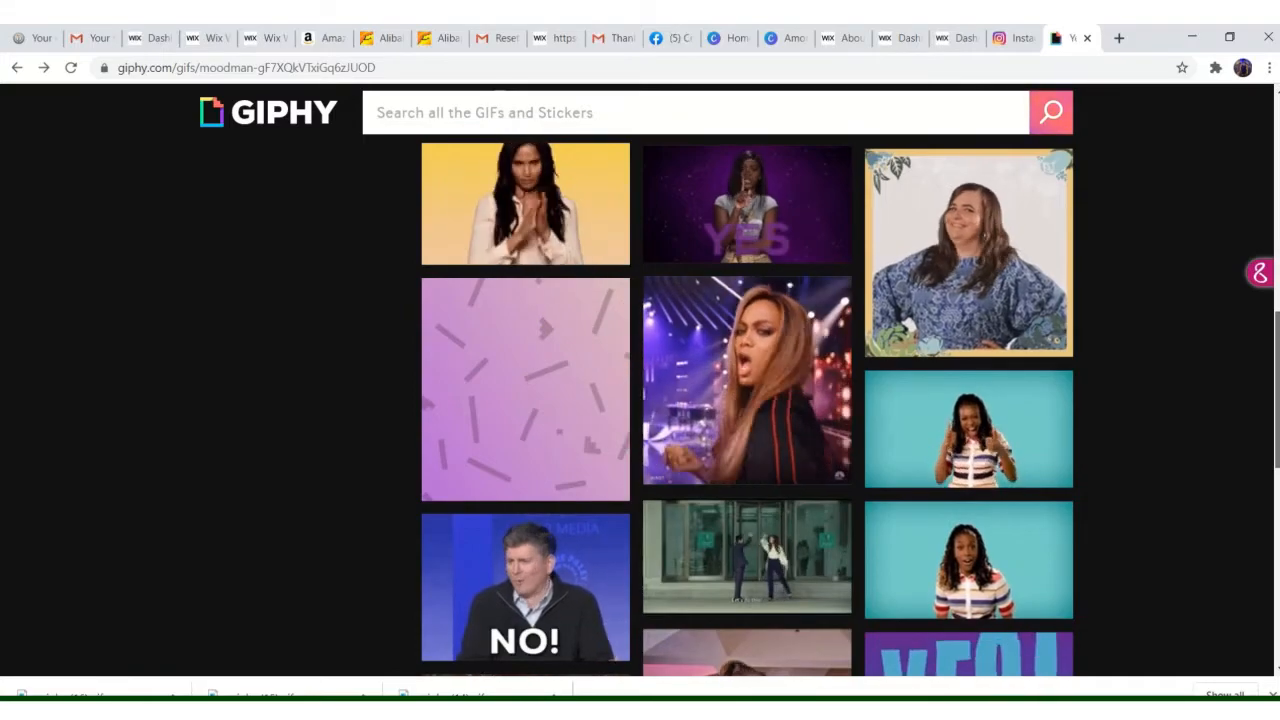
scroll(1277, 432, "down", 1)
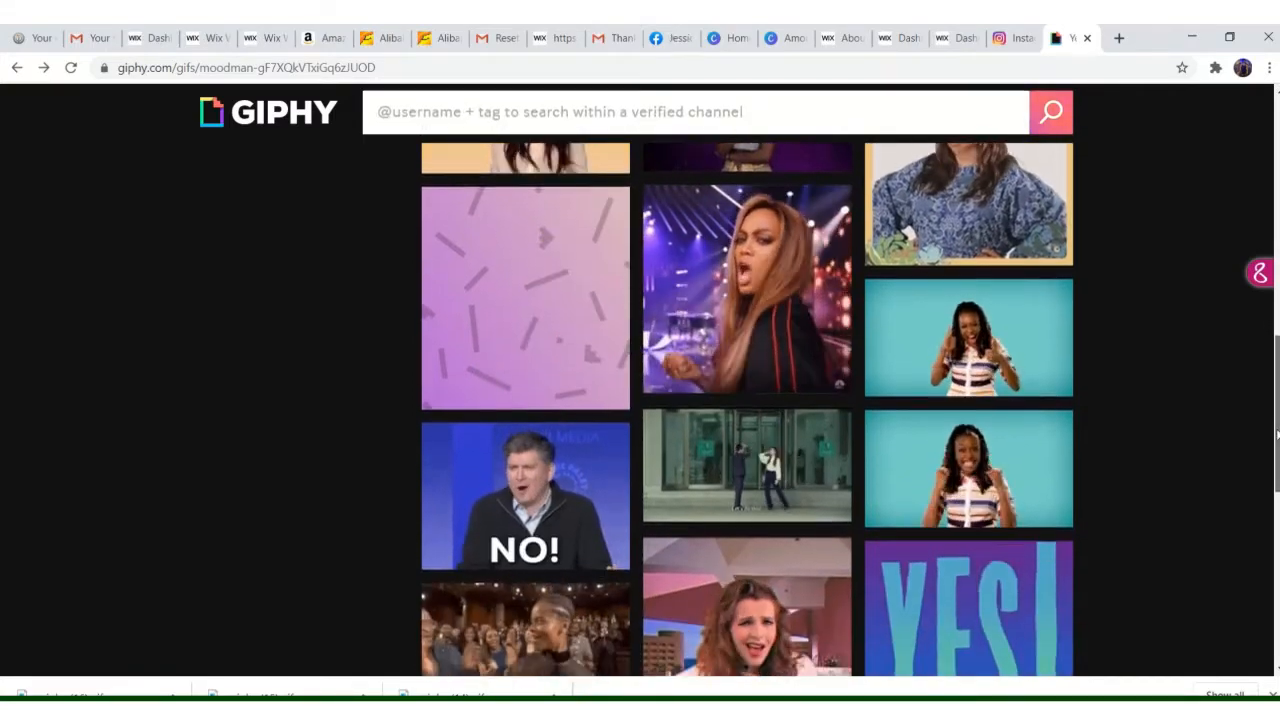
left_click_drag(1277, 432, 1262, 636)
Search GIPHY for beyonce.
left_click(428, 108)
type("beyonce")
key("Return")
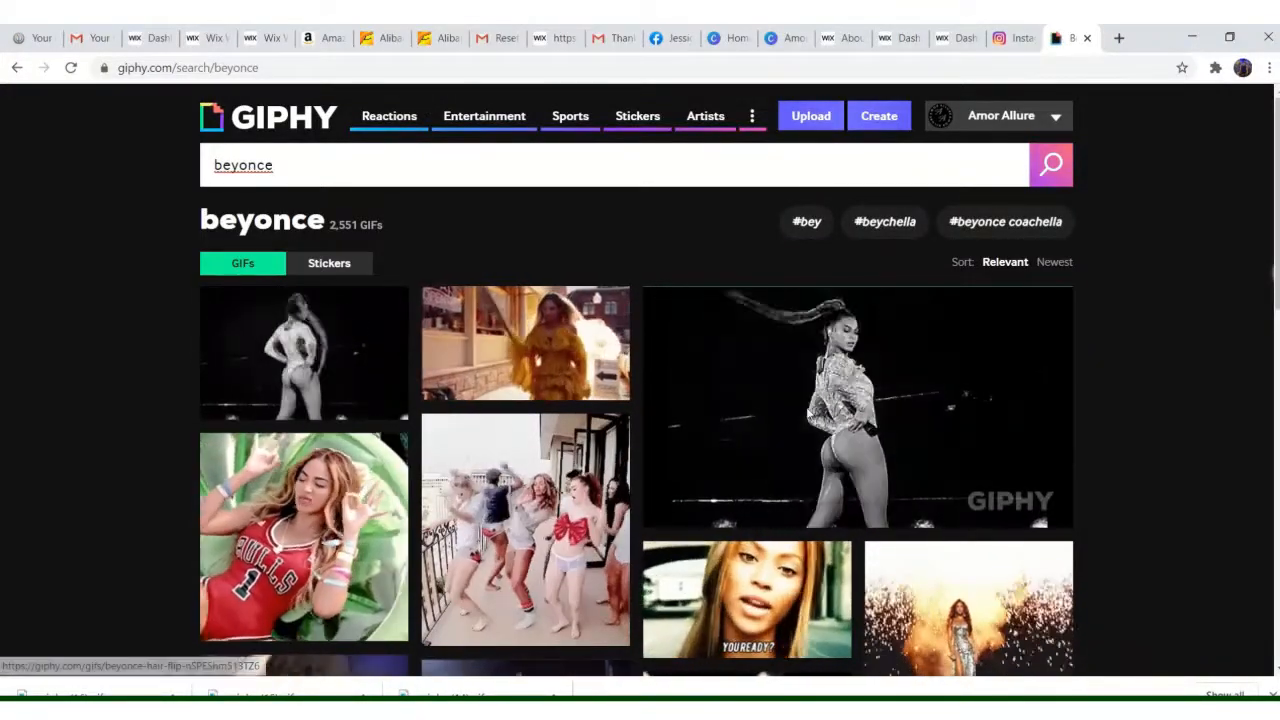
Open the black-and-white Beyonce hair-flip GIF and save it to Downloads as giphy (17).
left_click(762, 425)
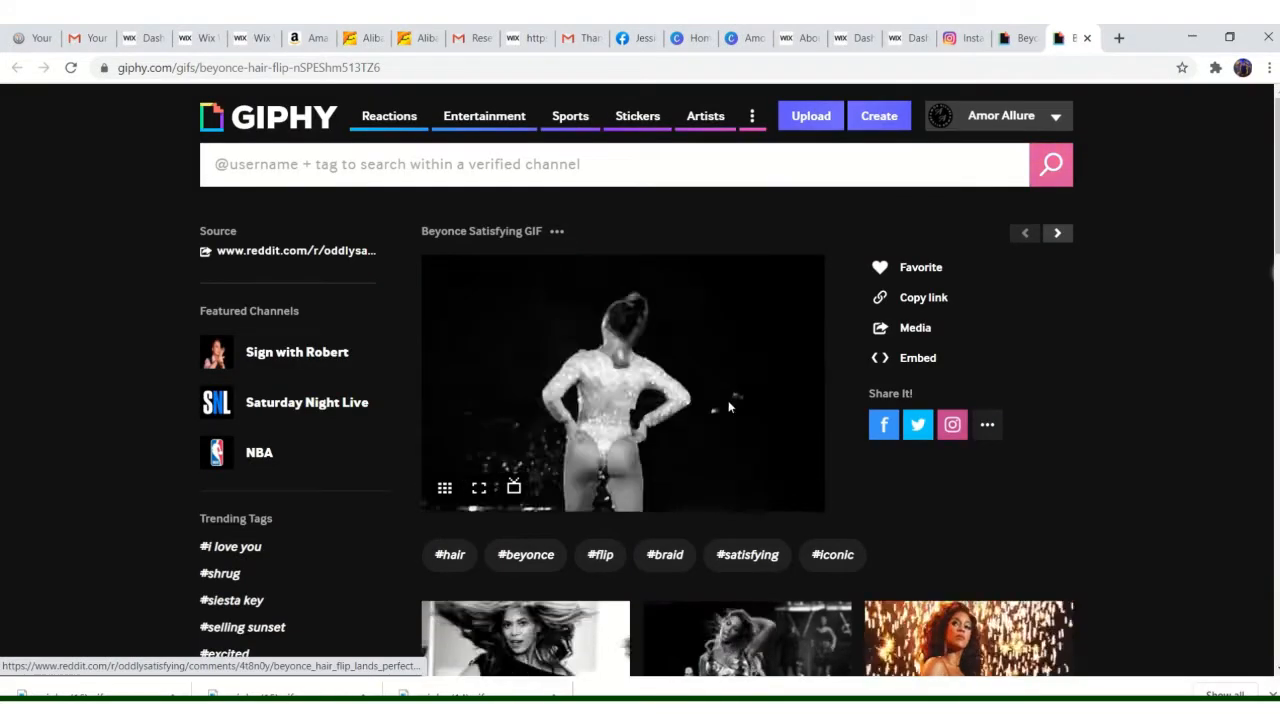
right_click(728, 402)
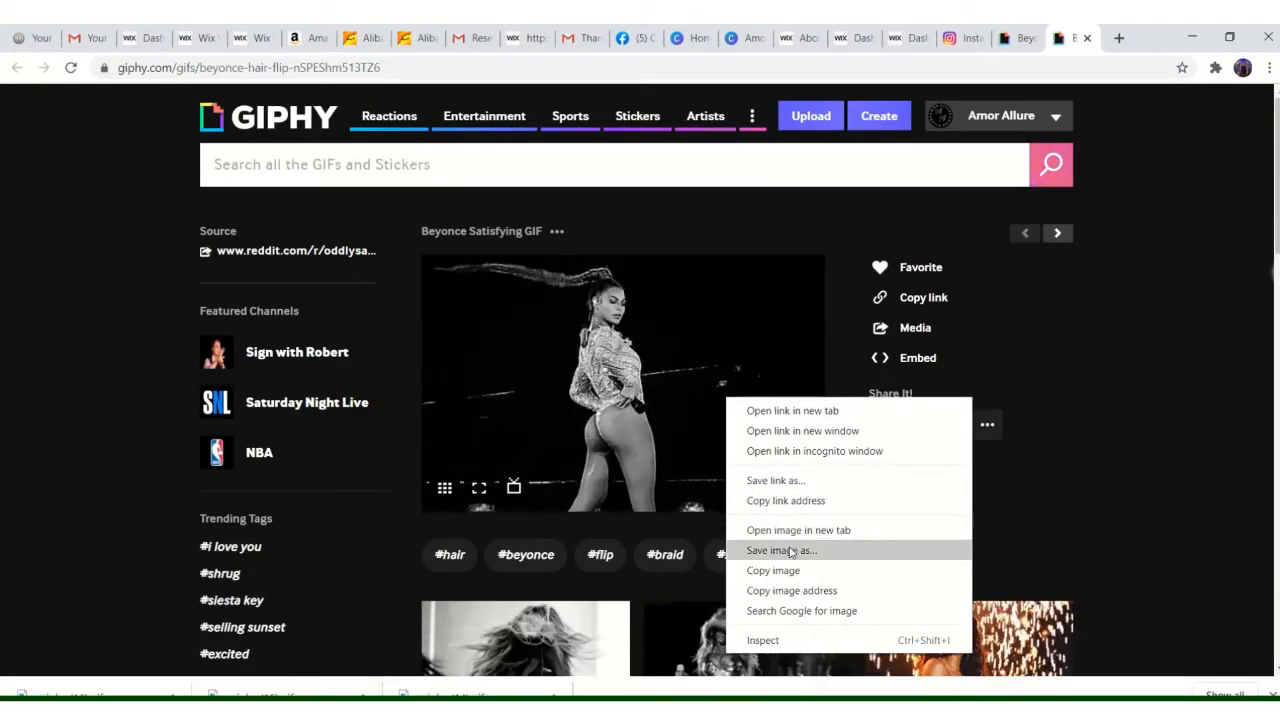
left_click(788, 548)
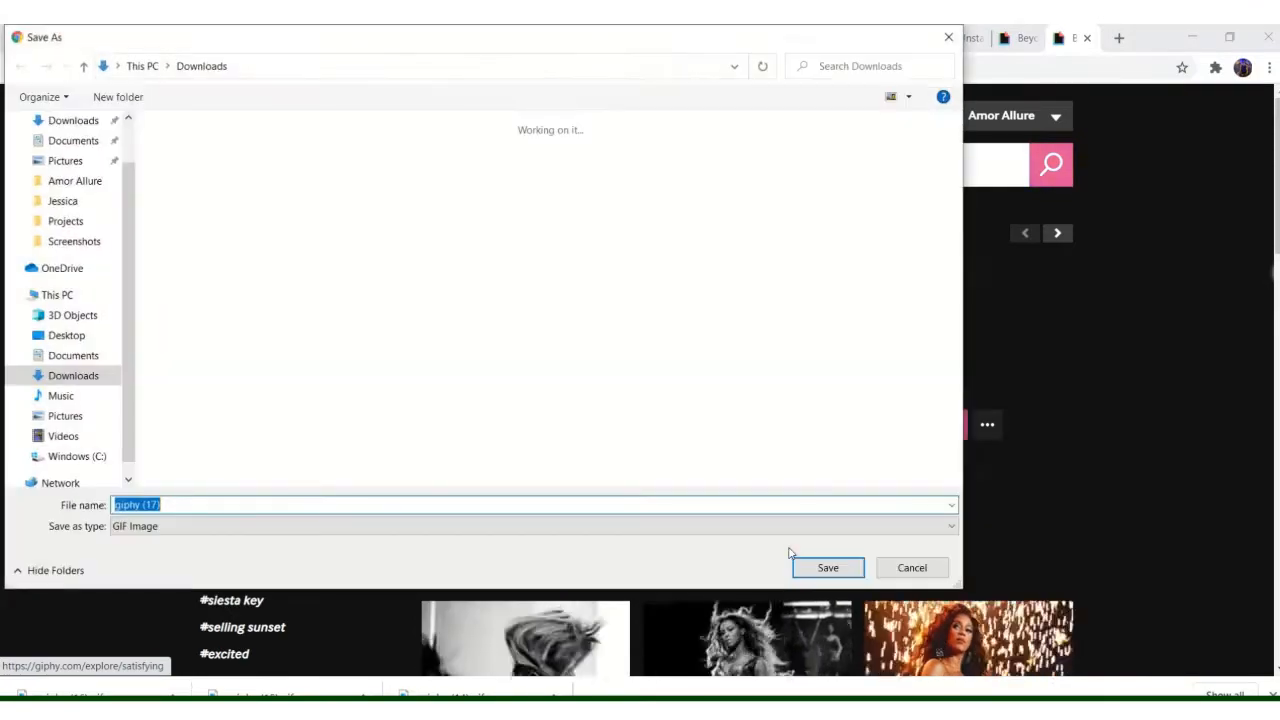
left_click(806, 569)
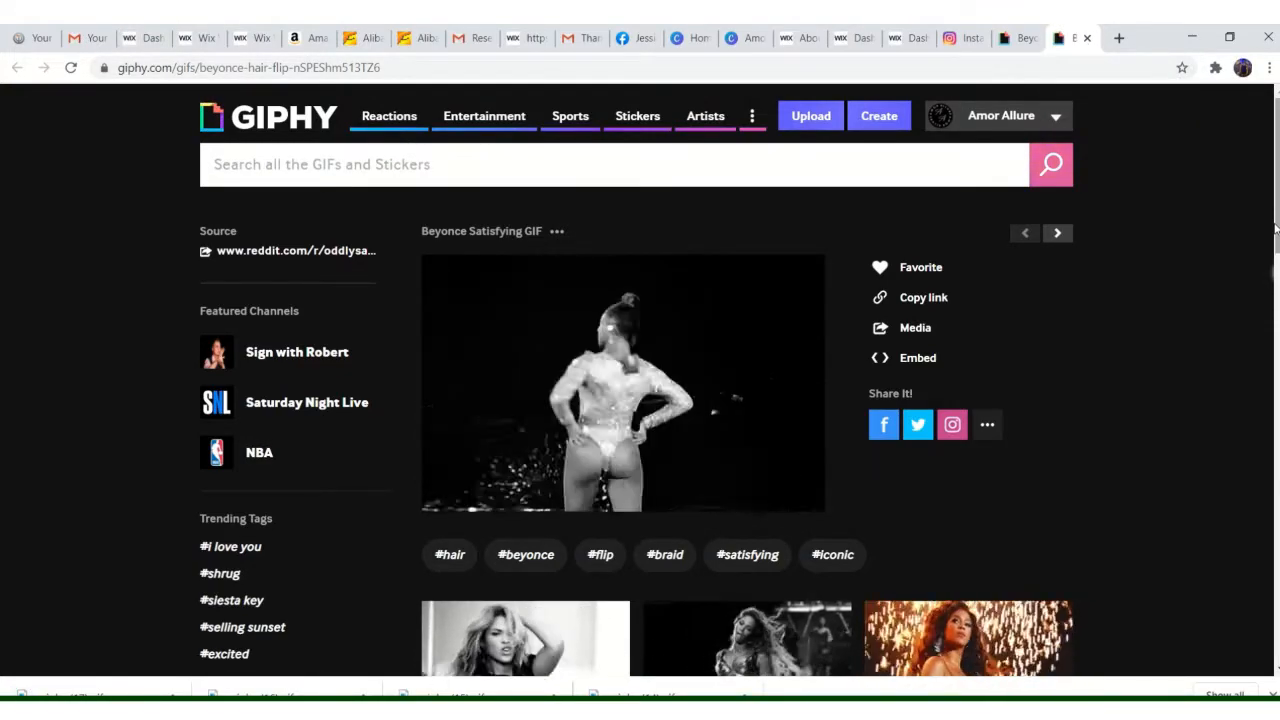
scroll(1277, 231, "down", 2)
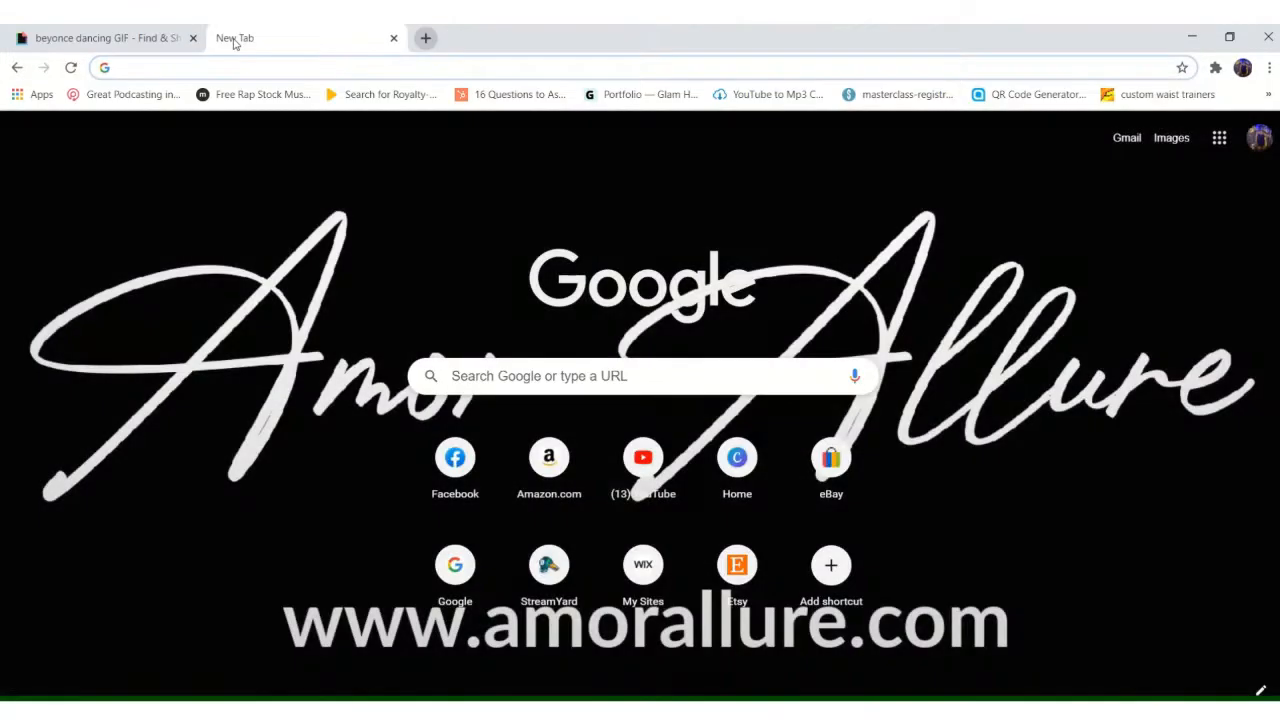
Remove the background of the giphy (18) dancing GIF on unscreen.com and download the resulting free clip.
type("unscreen.com")
key("Return")
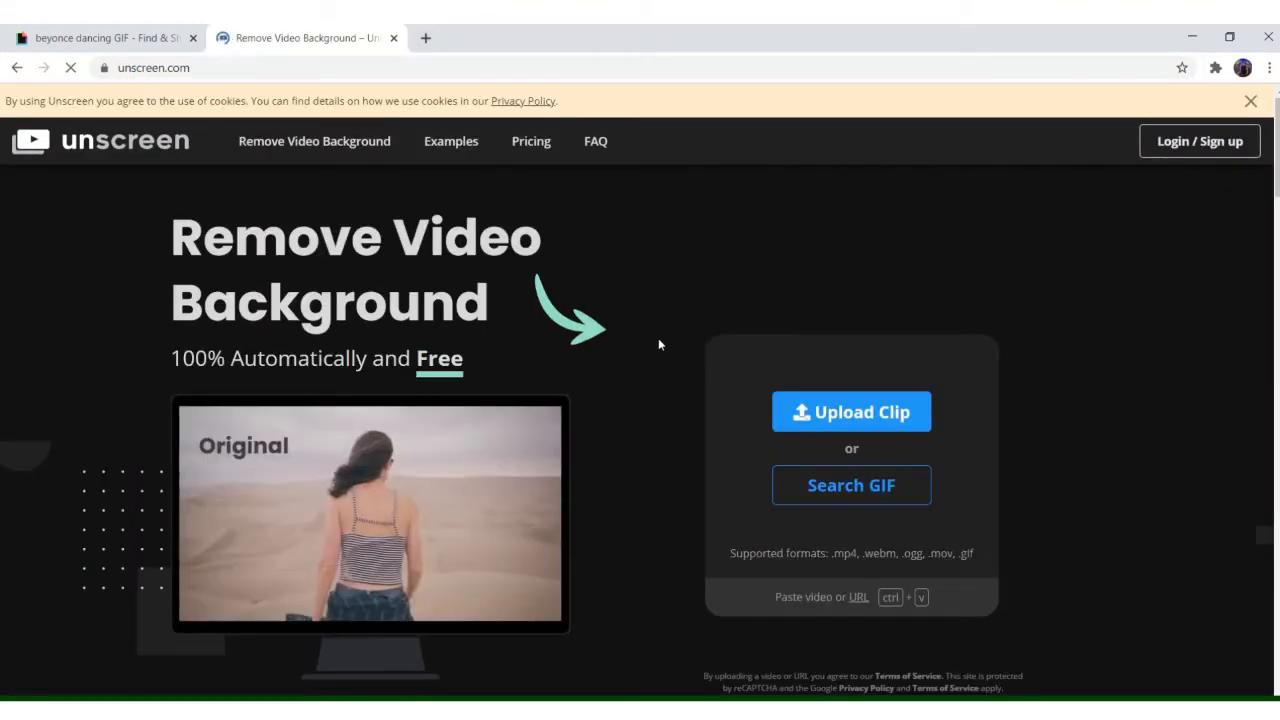
left_click(851, 412)
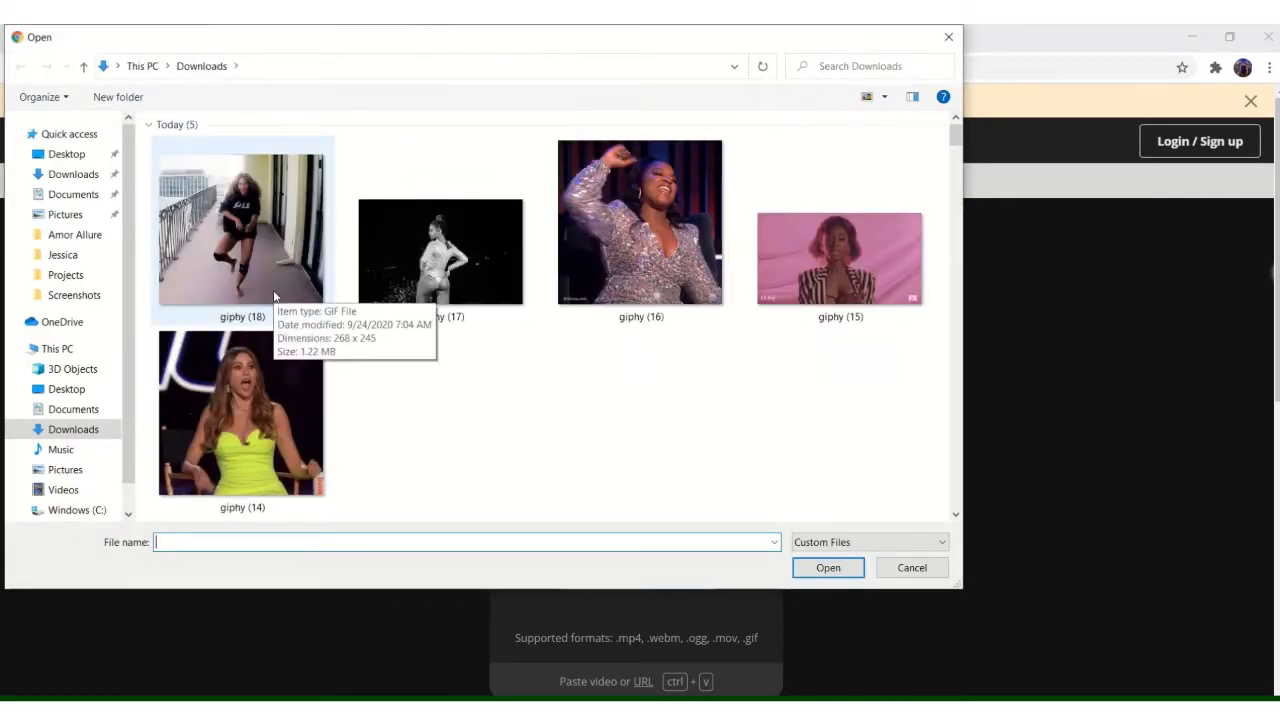
double_click(274, 295)
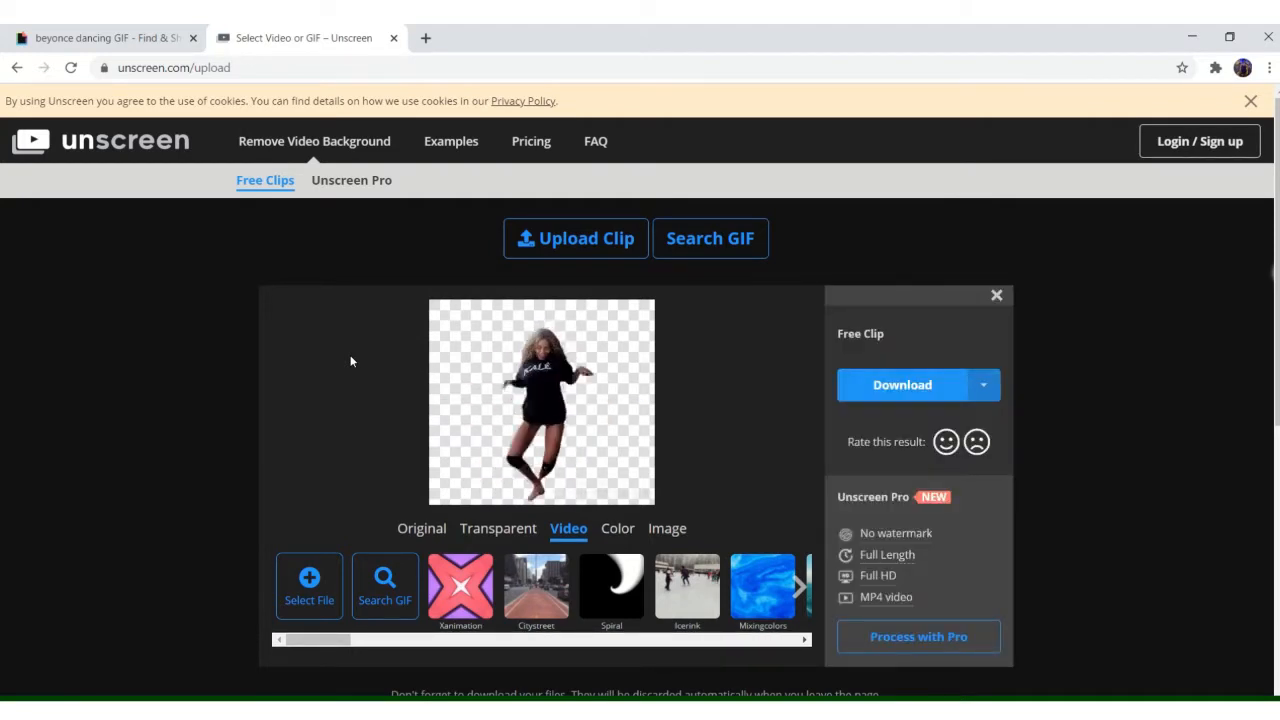
left_click(903, 390)
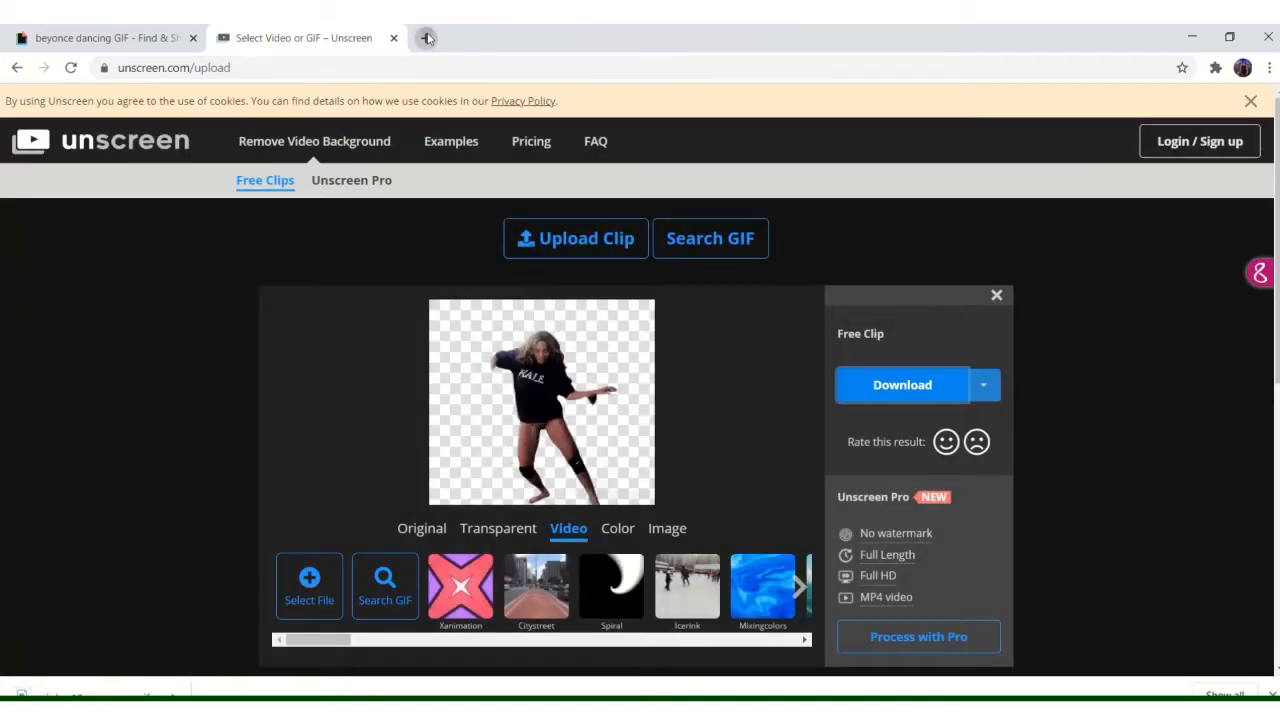
Go to canva.com in a new browser tab and open the existing sale design for editing.
left_click(427, 38)
type("c")
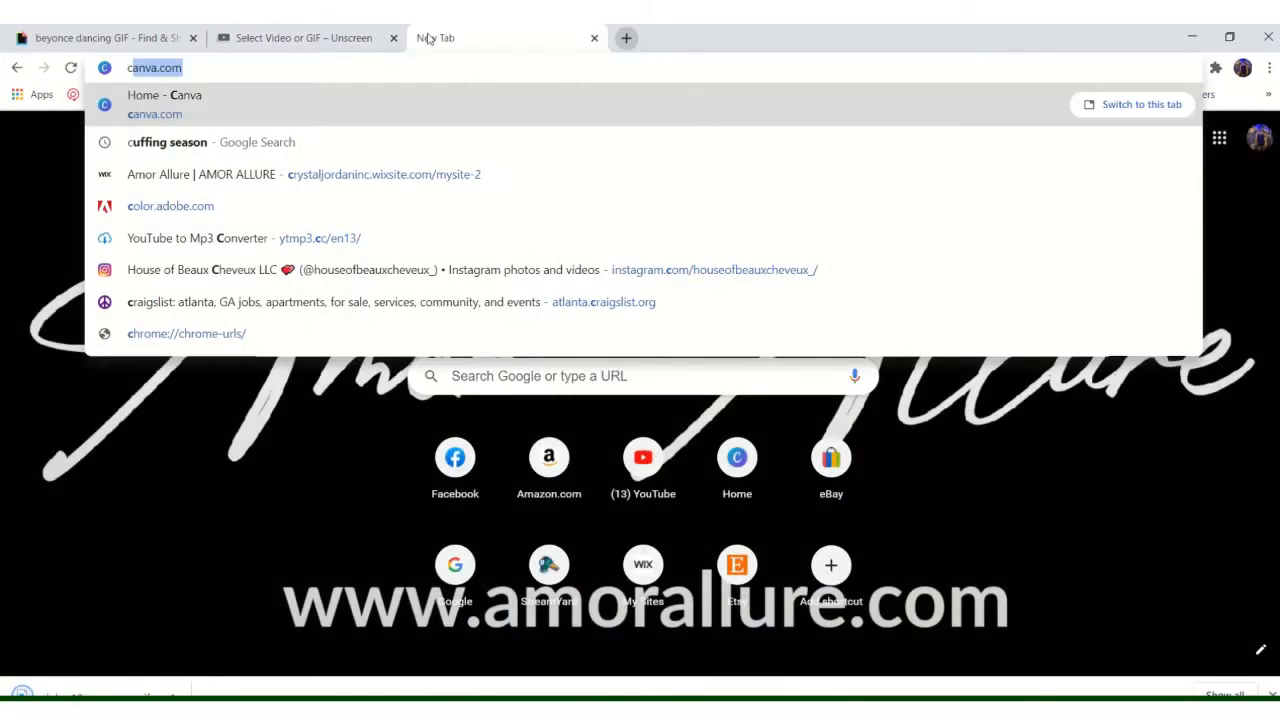
key("Return")
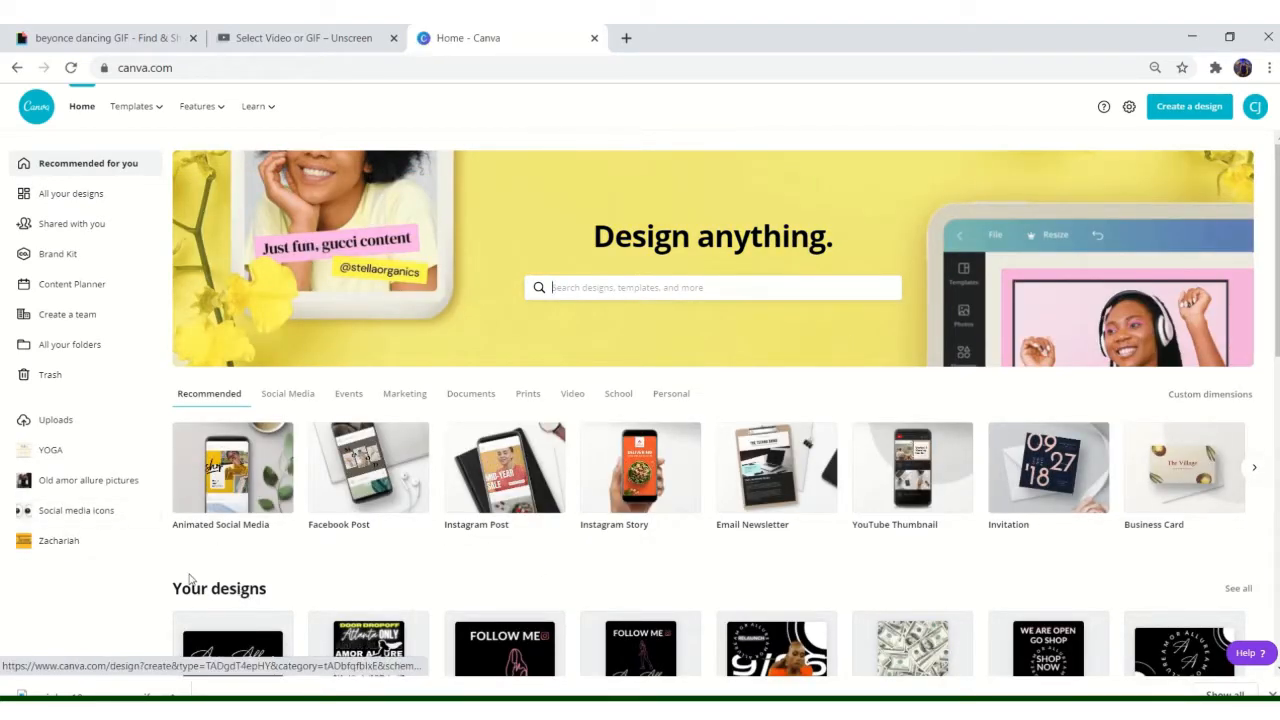
left_click(240, 592)
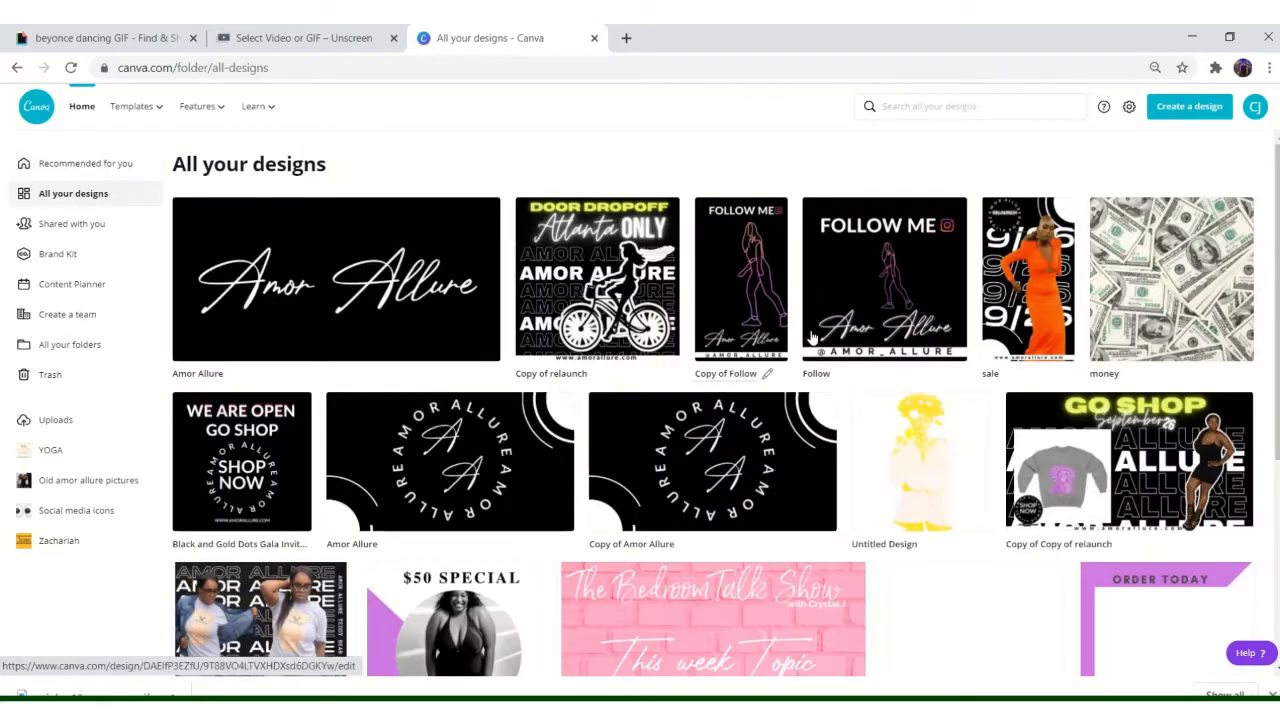
left_click(1020, 272)
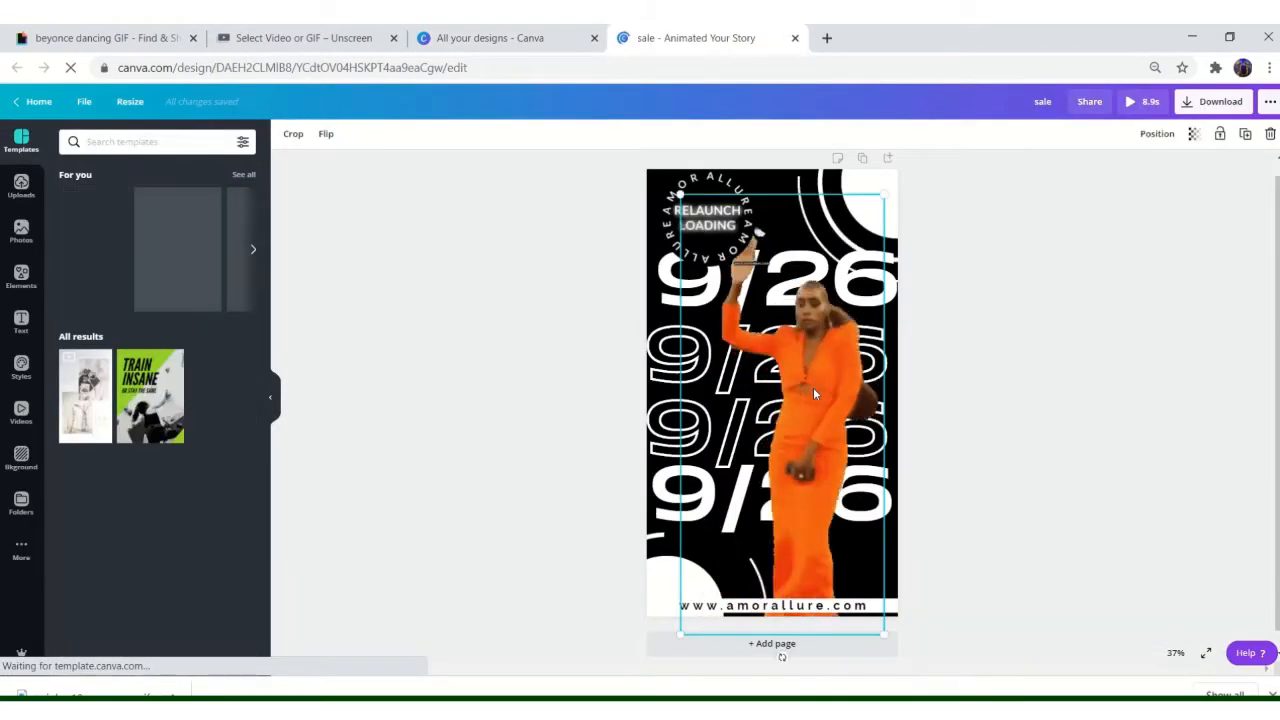
Replace the clip of the woman in orange with the background-free dancer GIF uploaded from the Downloads folder.
key("Delete")
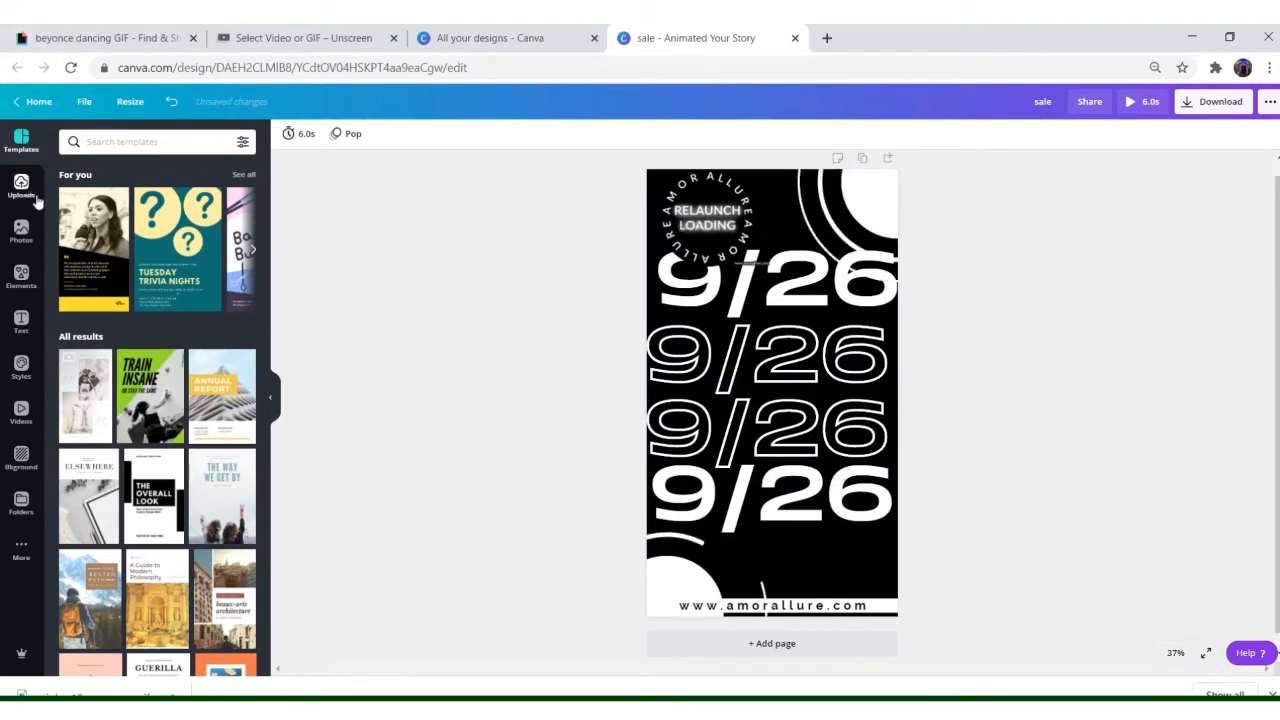
left_click(28, 192)
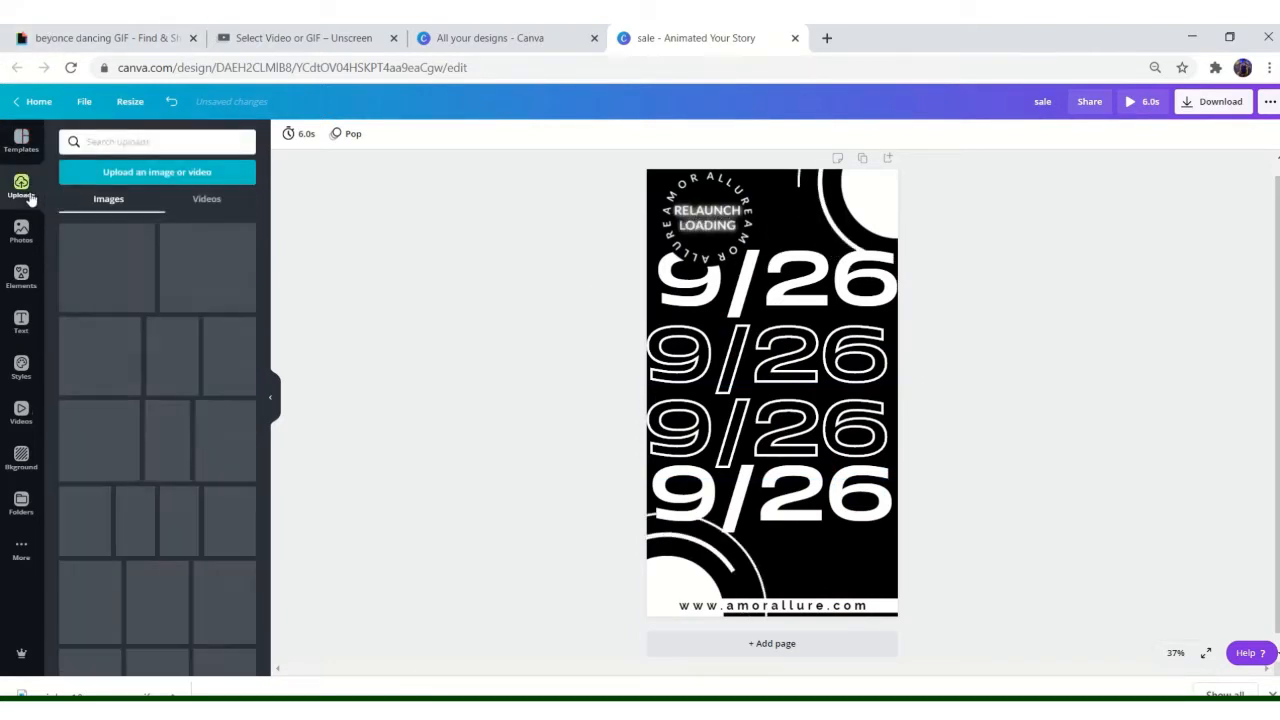
left_click(204, 175)
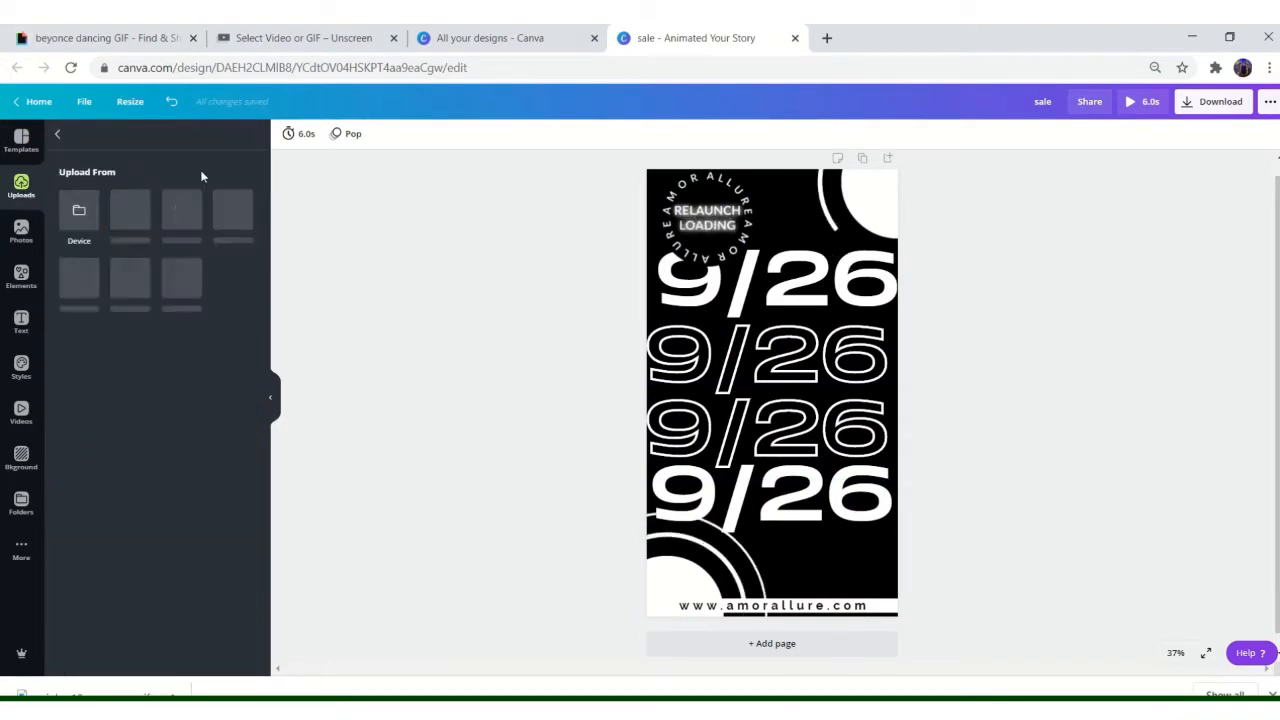
left_click(78, 215)
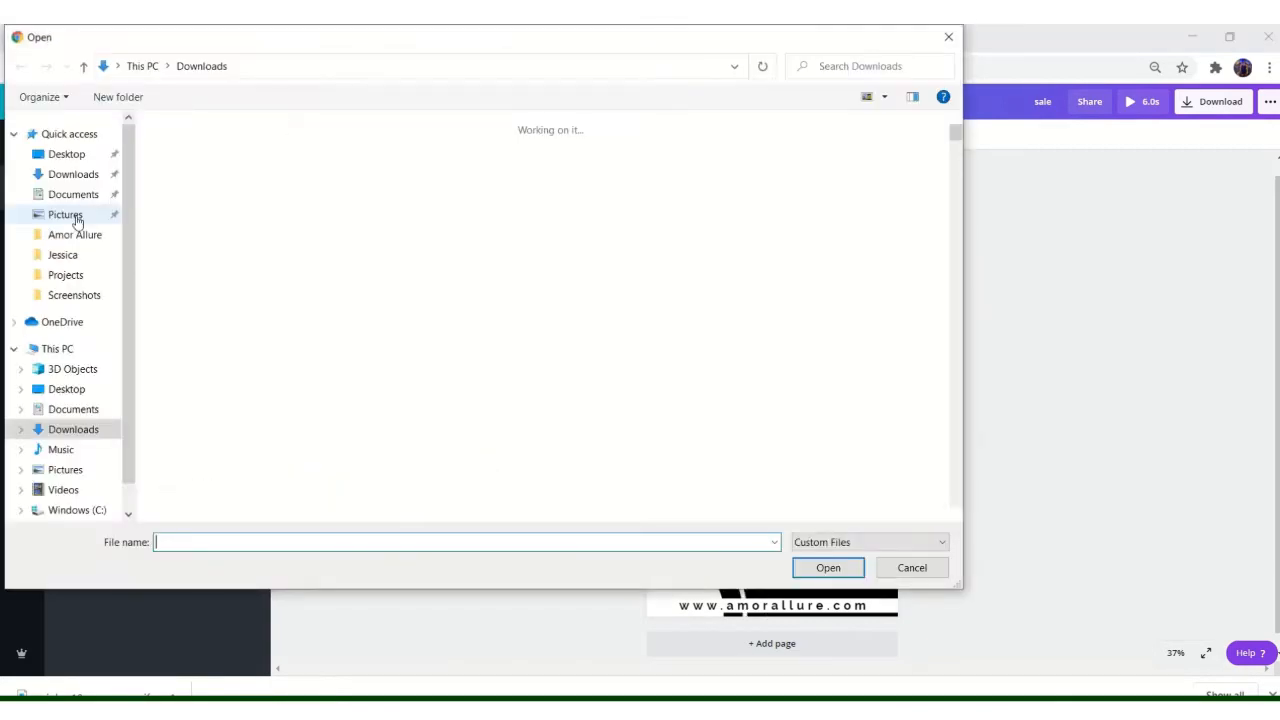
left_click(250, 258)
double_click(250, 258)
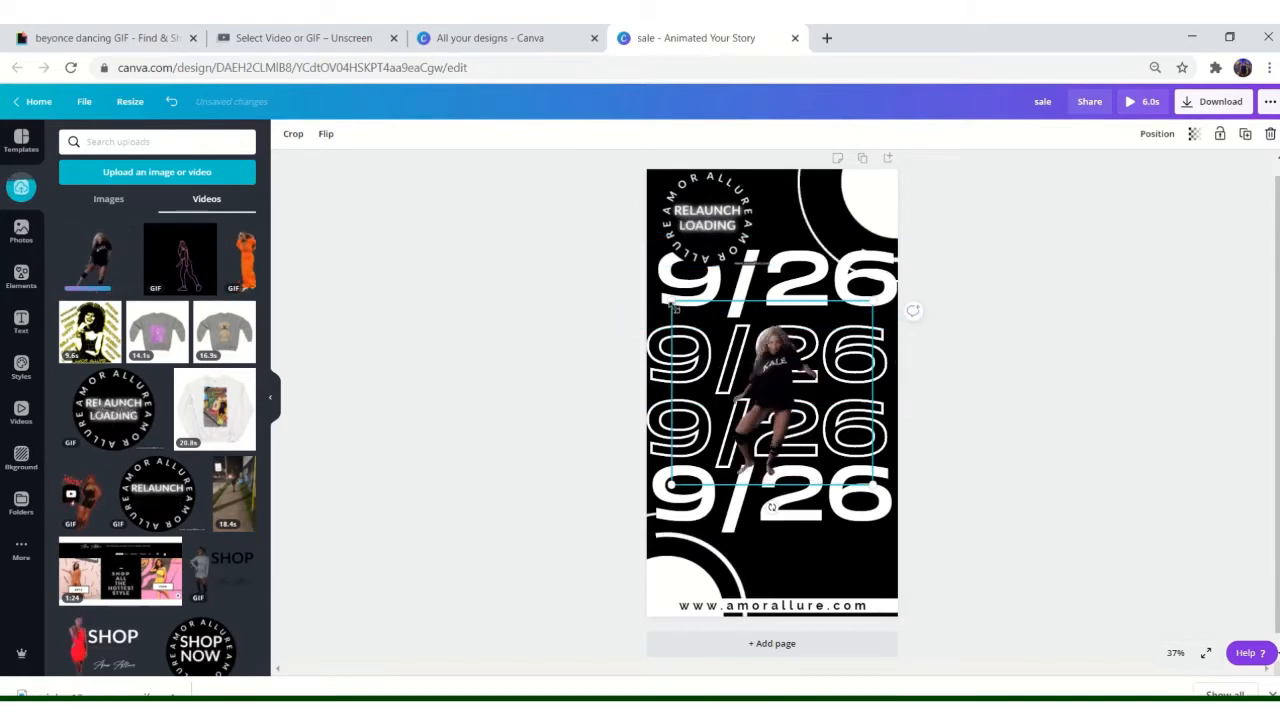
Enlarge the dancer GIF and place it over the lower right of the page, feet just above the web address.
left_click_drag(668, 300, 628, 135)
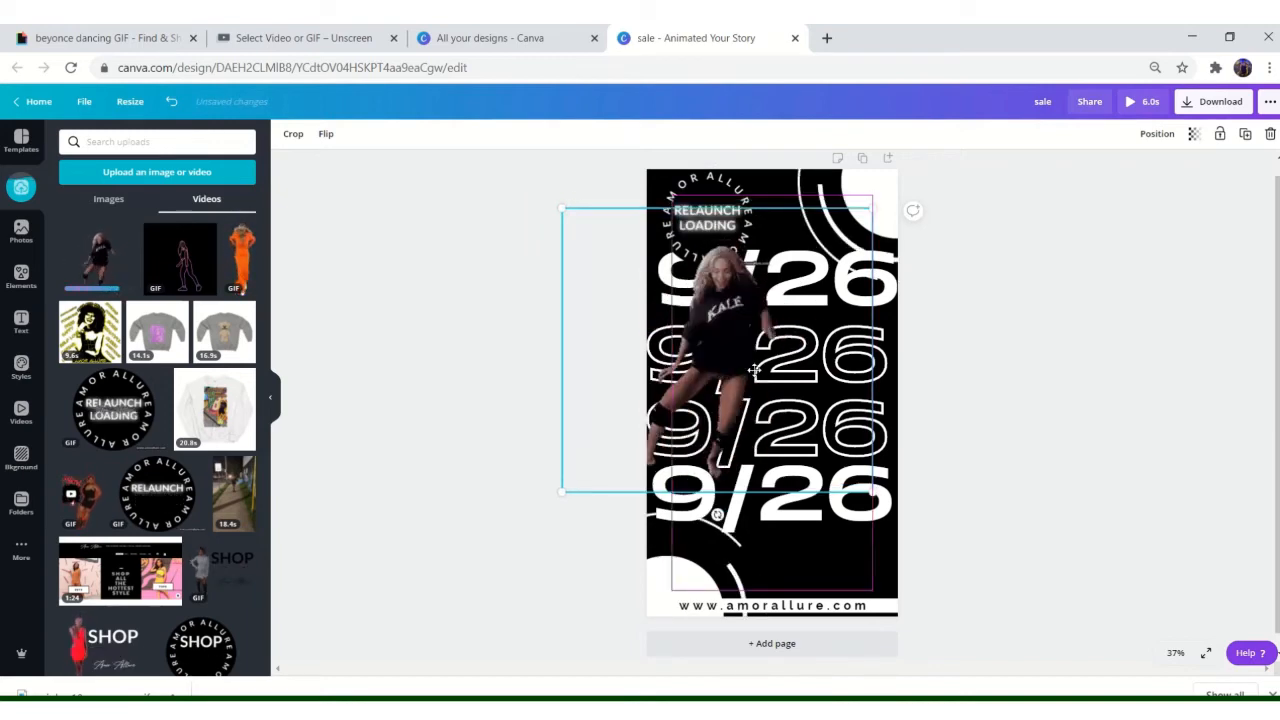
left_click_drag(740, 350, 777, 427)
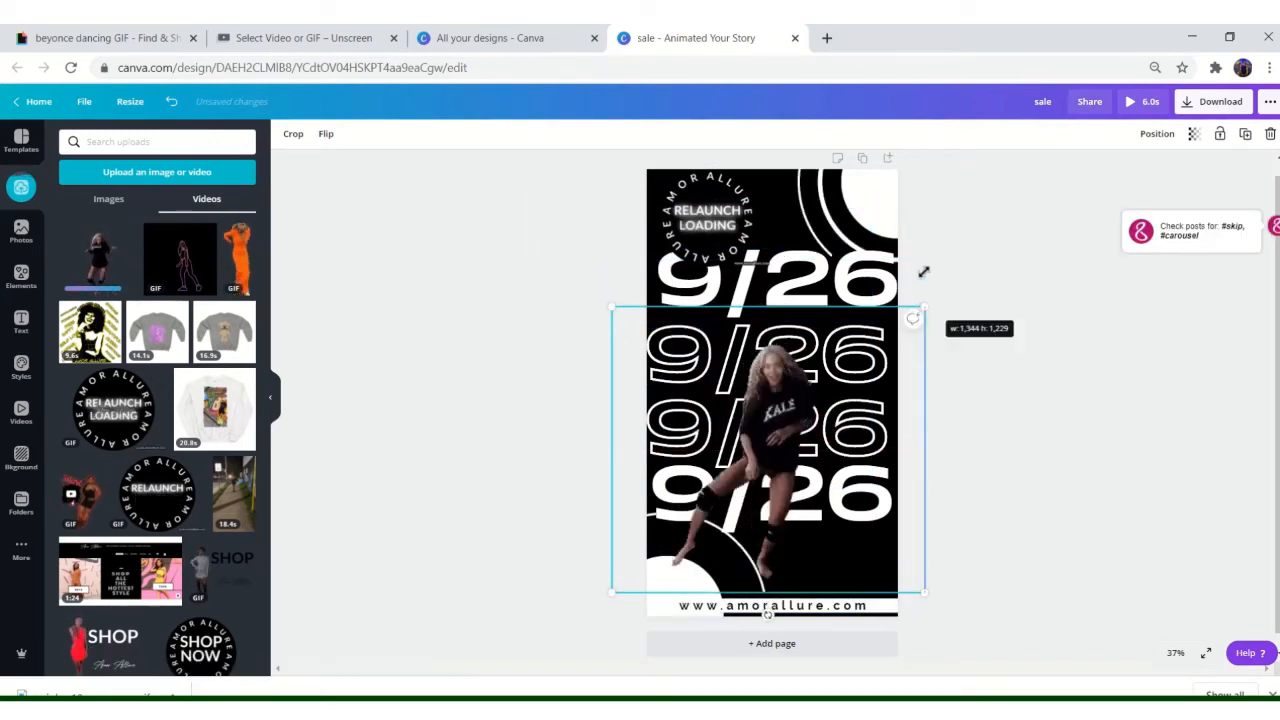
left_click_drag(923, 271, 922, 170)
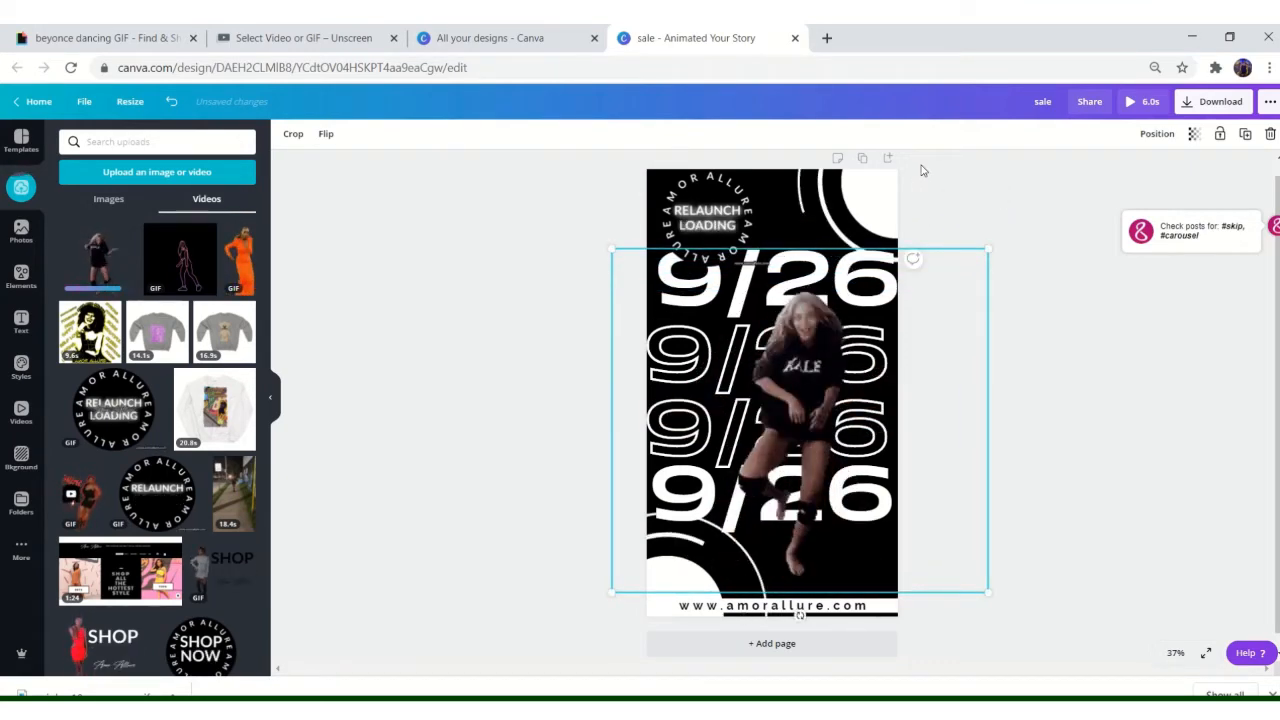
right_click(1072, 313)
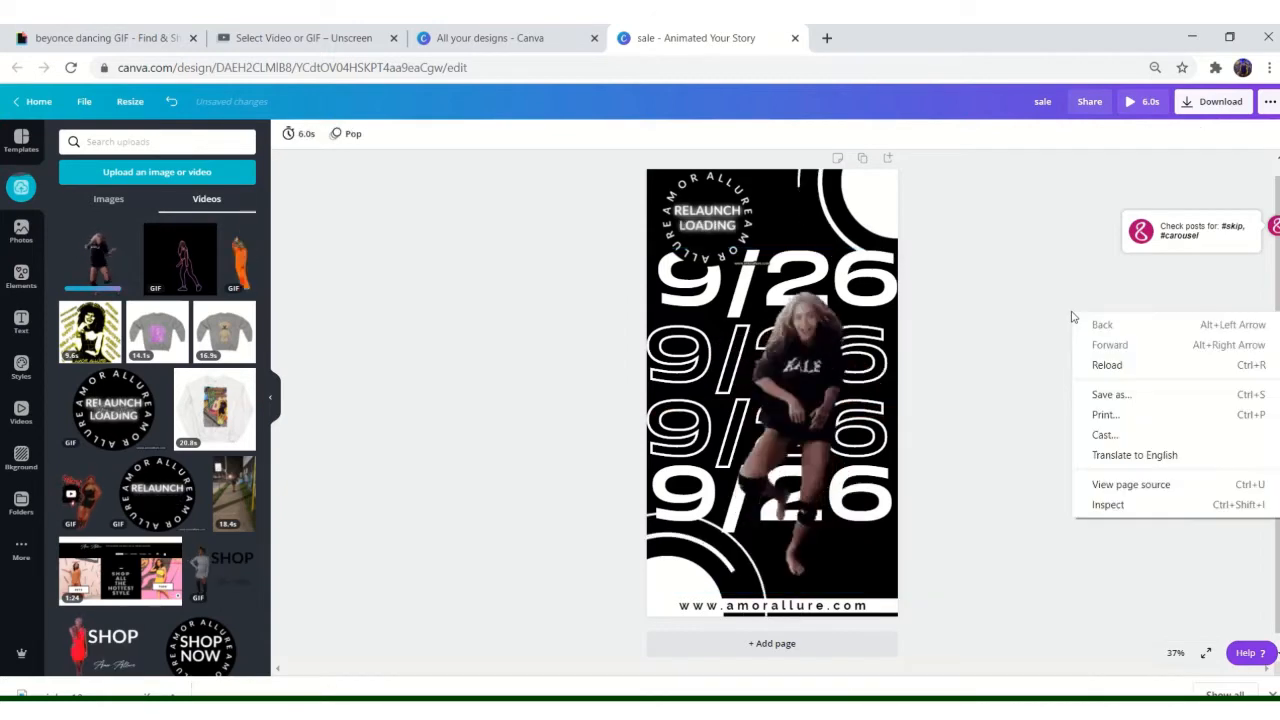
key("Escape")
left_click(824, 335)
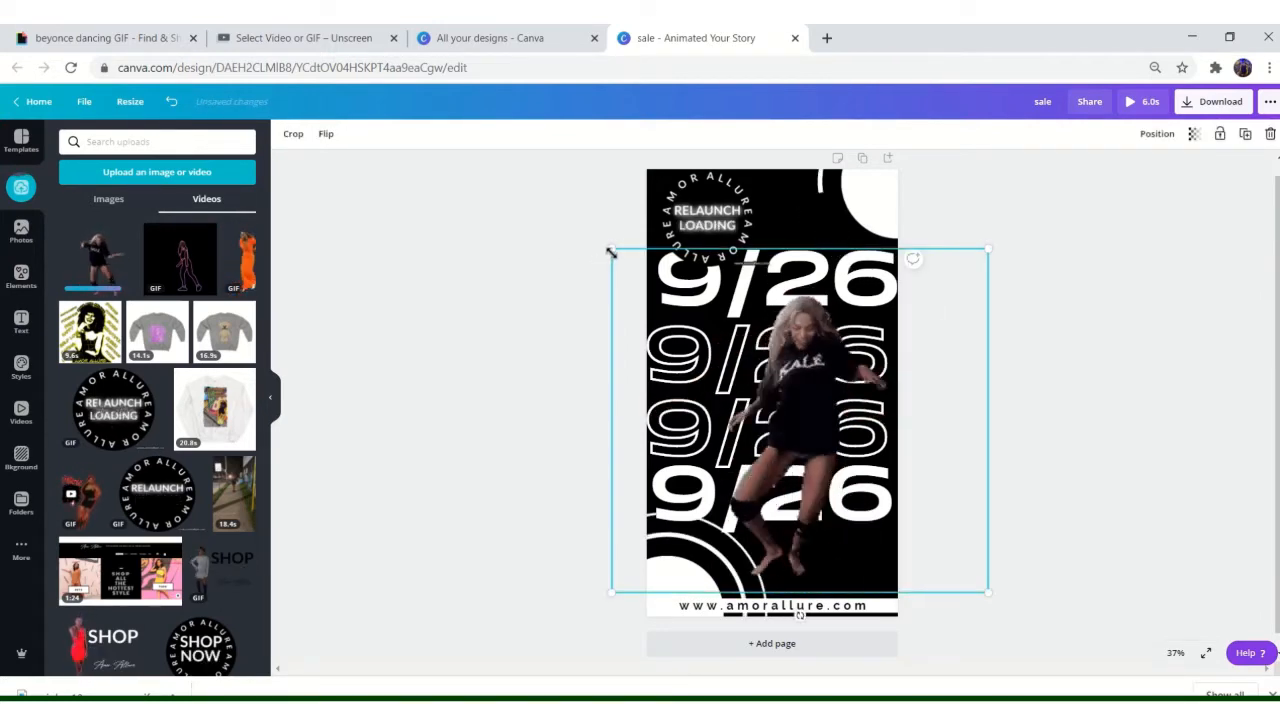
left_click_drag(612, 257, 619, 257)
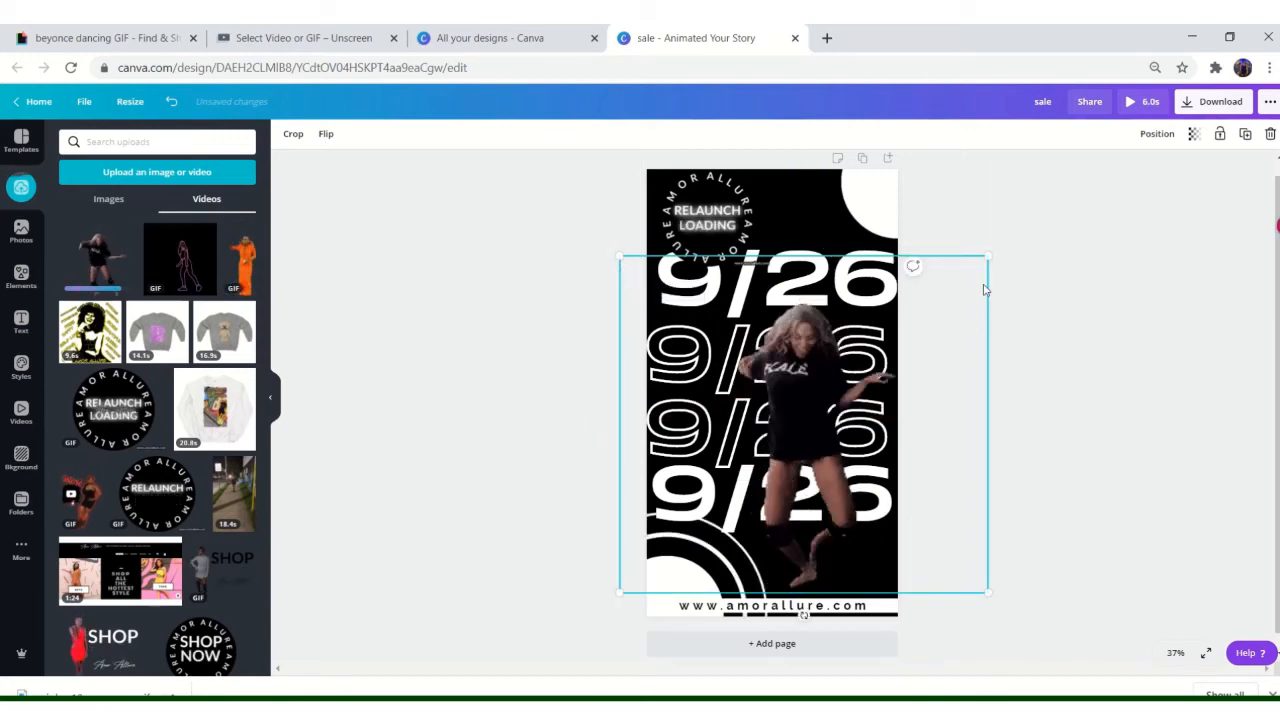
left_click(1020, 293)
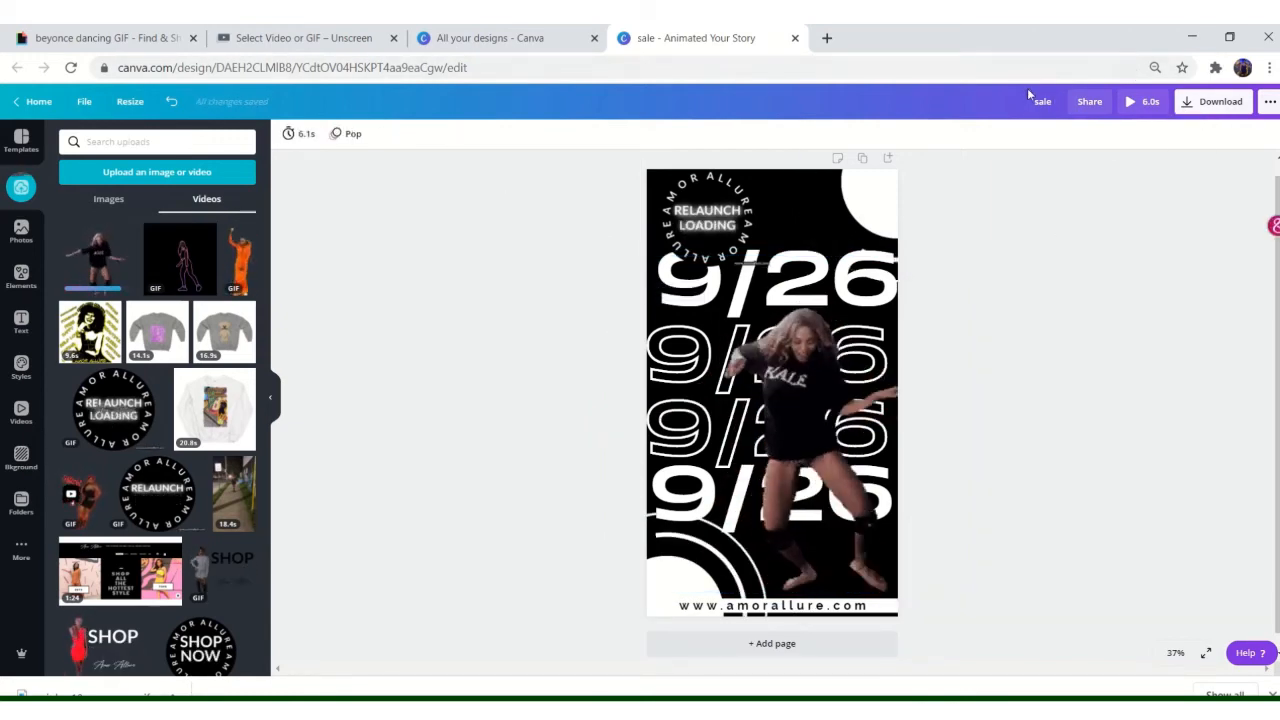
Preview the animated design and download it as MP4 Video.
left_click(1151, 108)
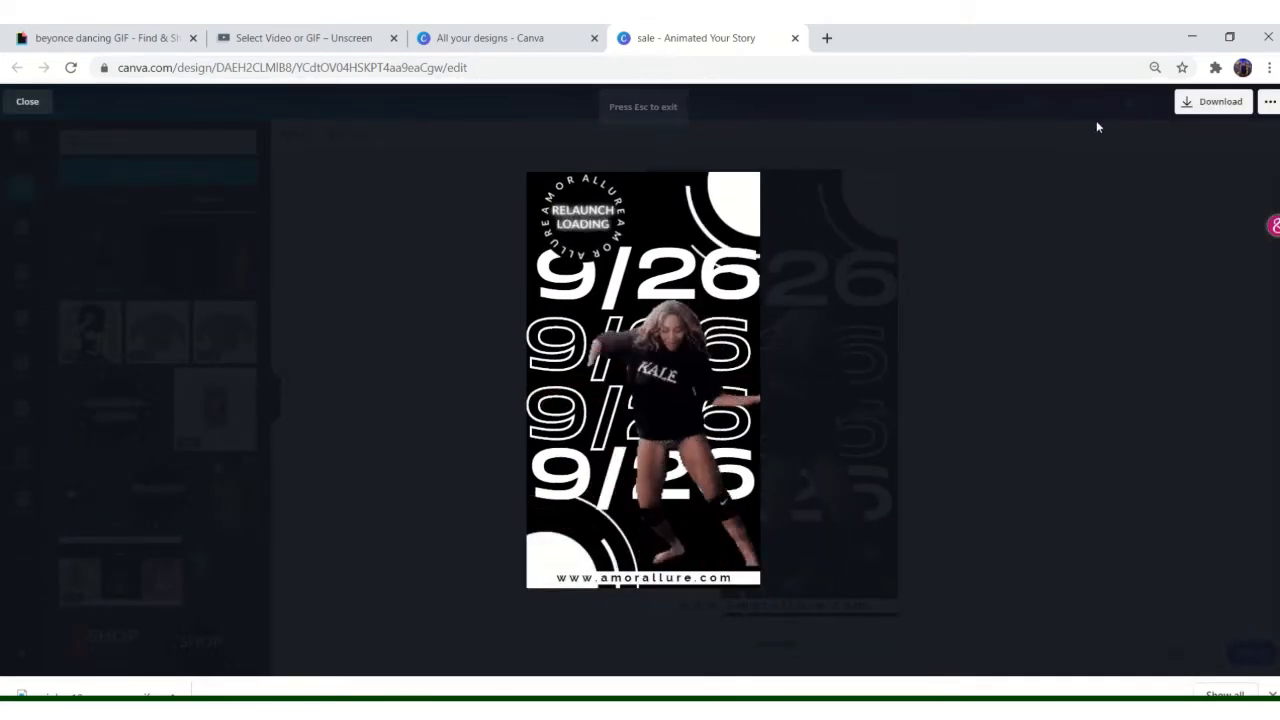
key("Escape")
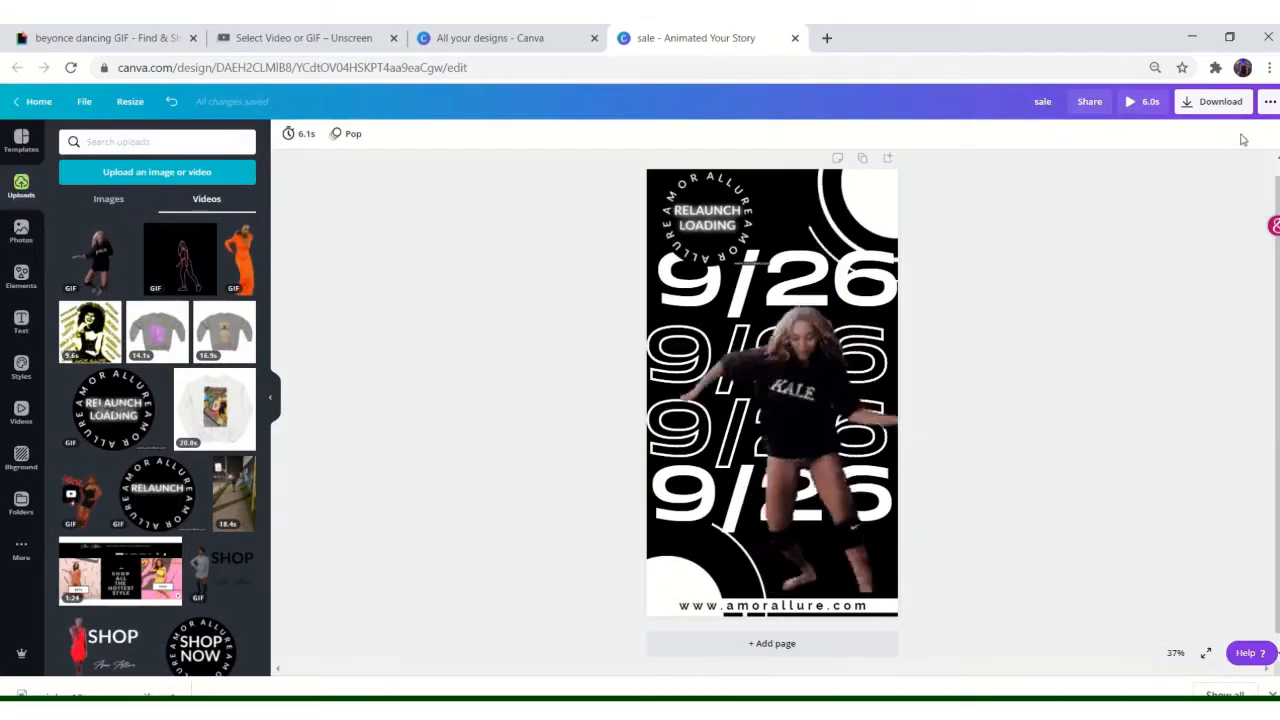
left_click(1210, 104)
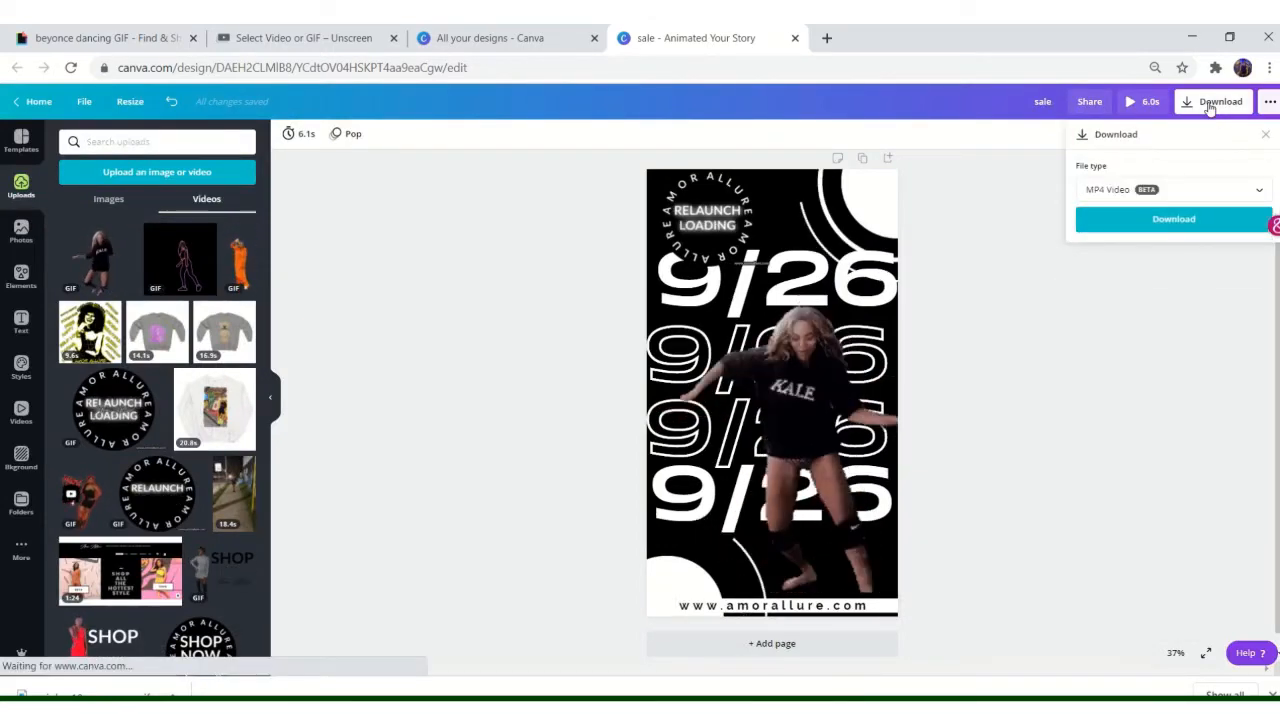
left_click(1151, 219)
mouse_move(620, 15)
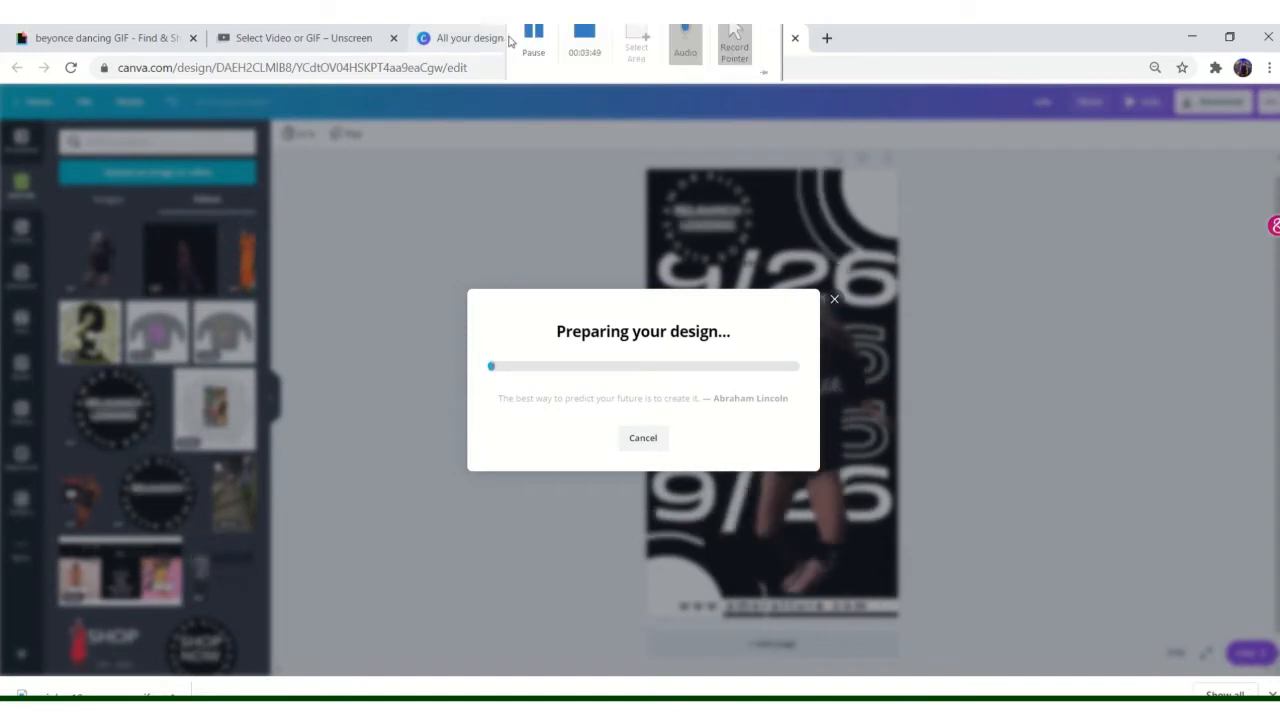
Open the Copy of relaunch design from the list of all designs and delete the bicycle rider graphic.
left_click(461, 29)
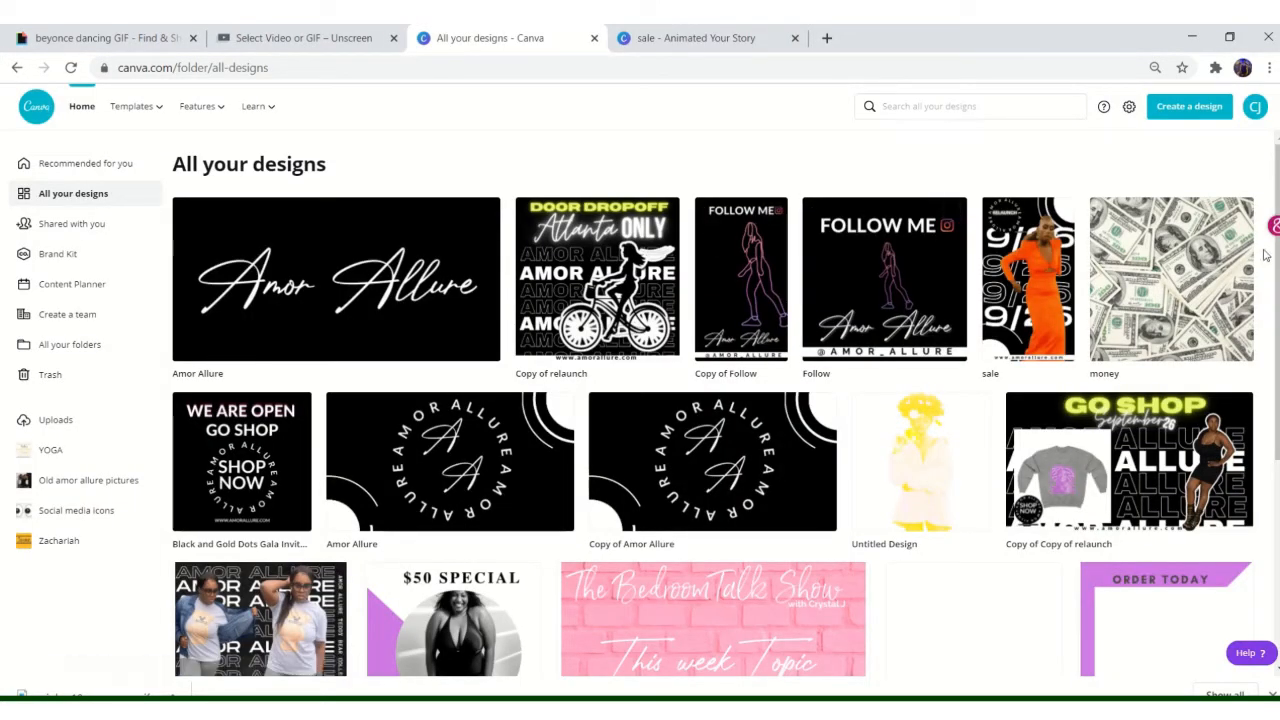
left_click(597, 279)
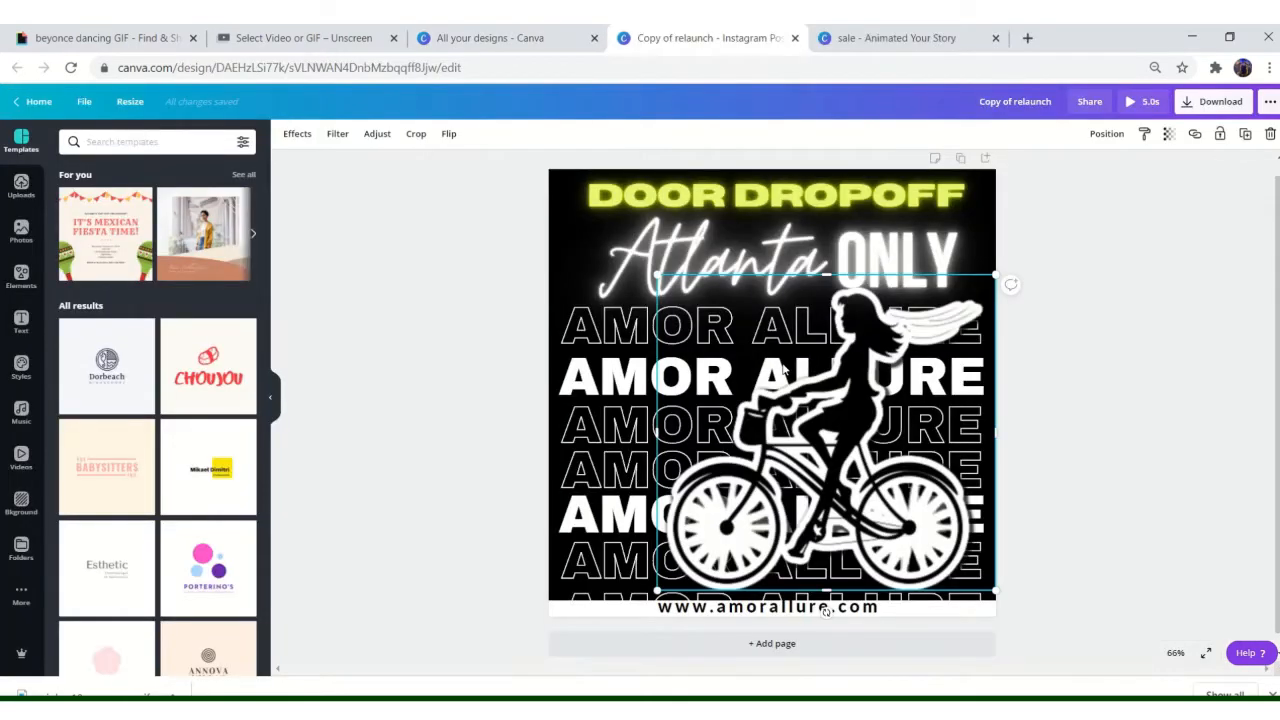
key("Delete")
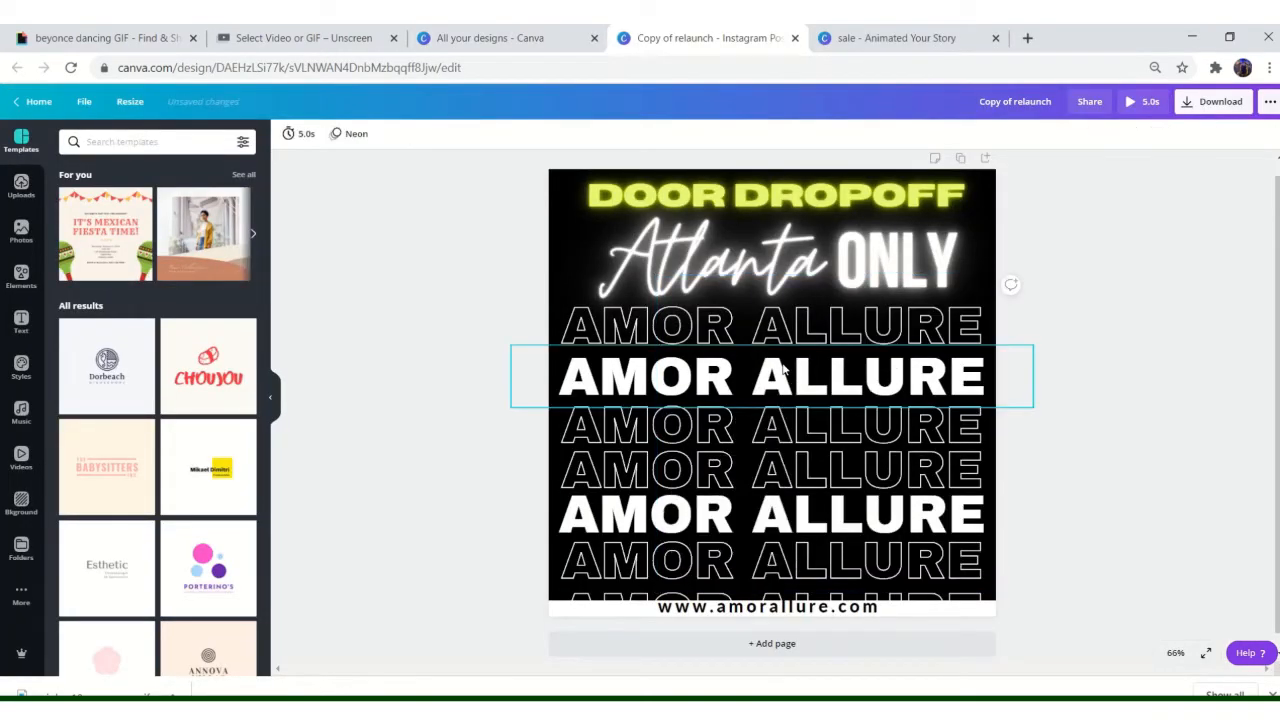
left_click(24, 192)
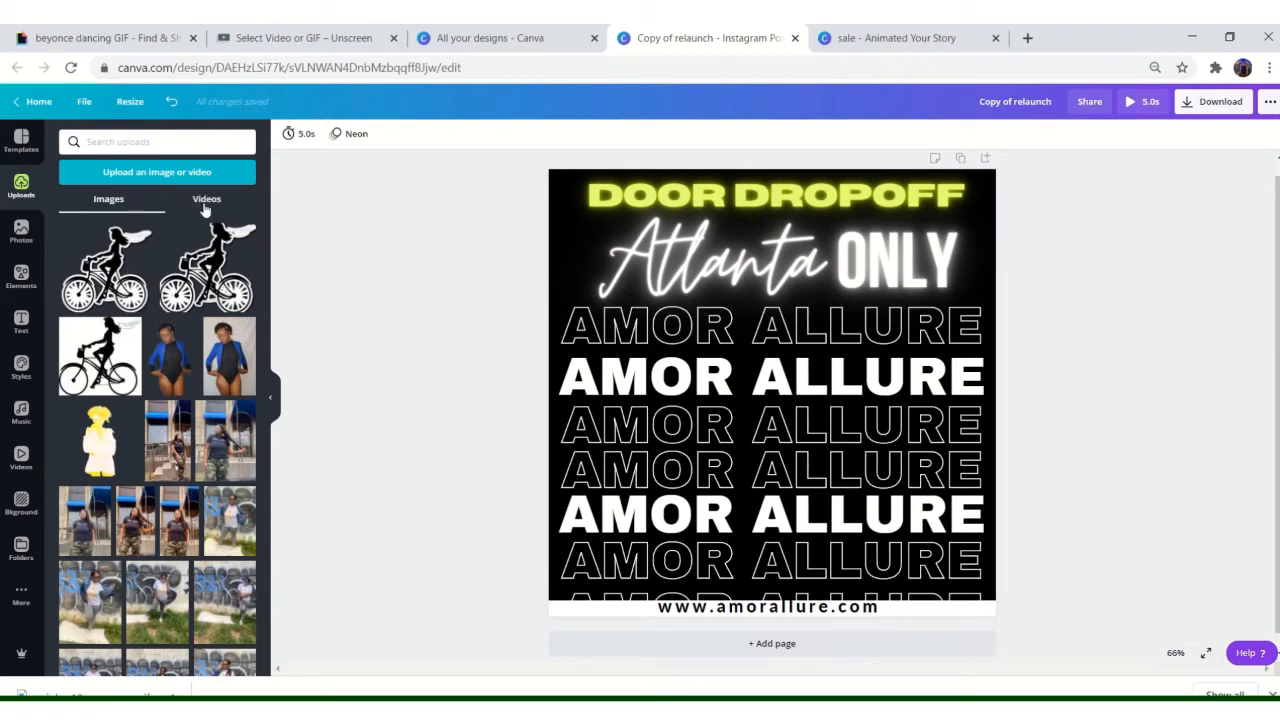
left_click(205, 199)
left_click(95, 258)
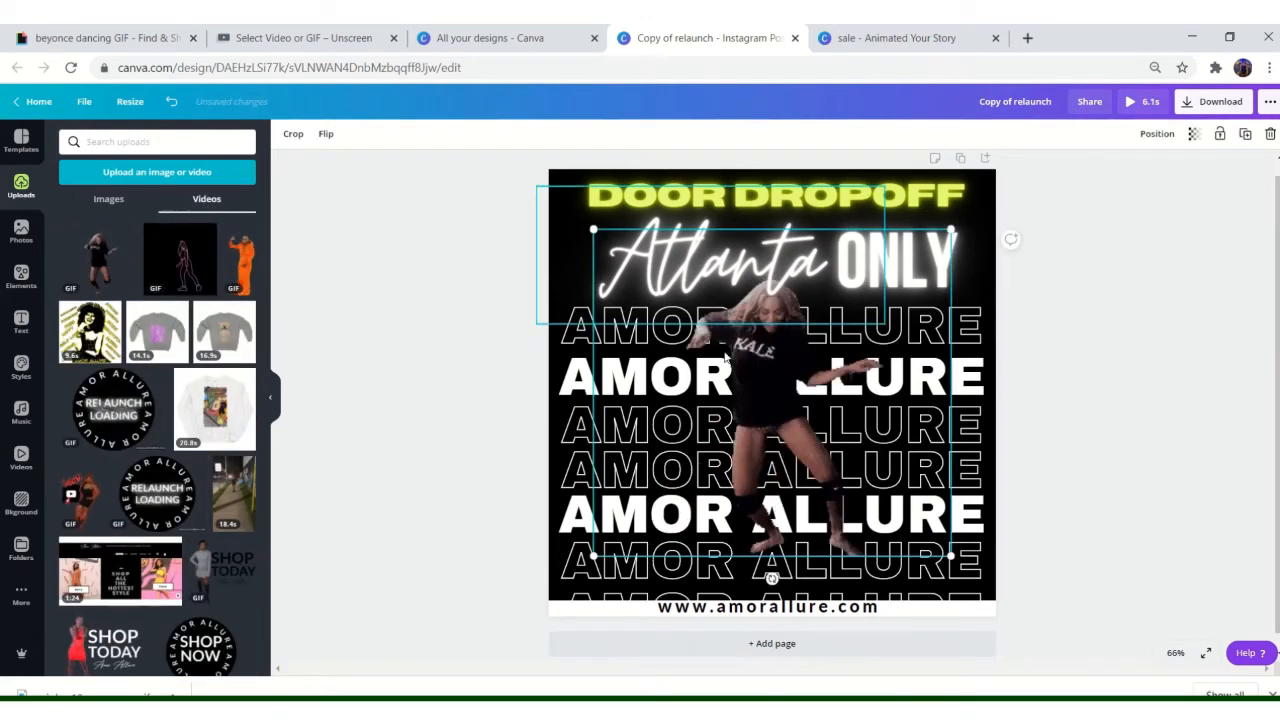
left_click_drag(763, 373, 870, 418)
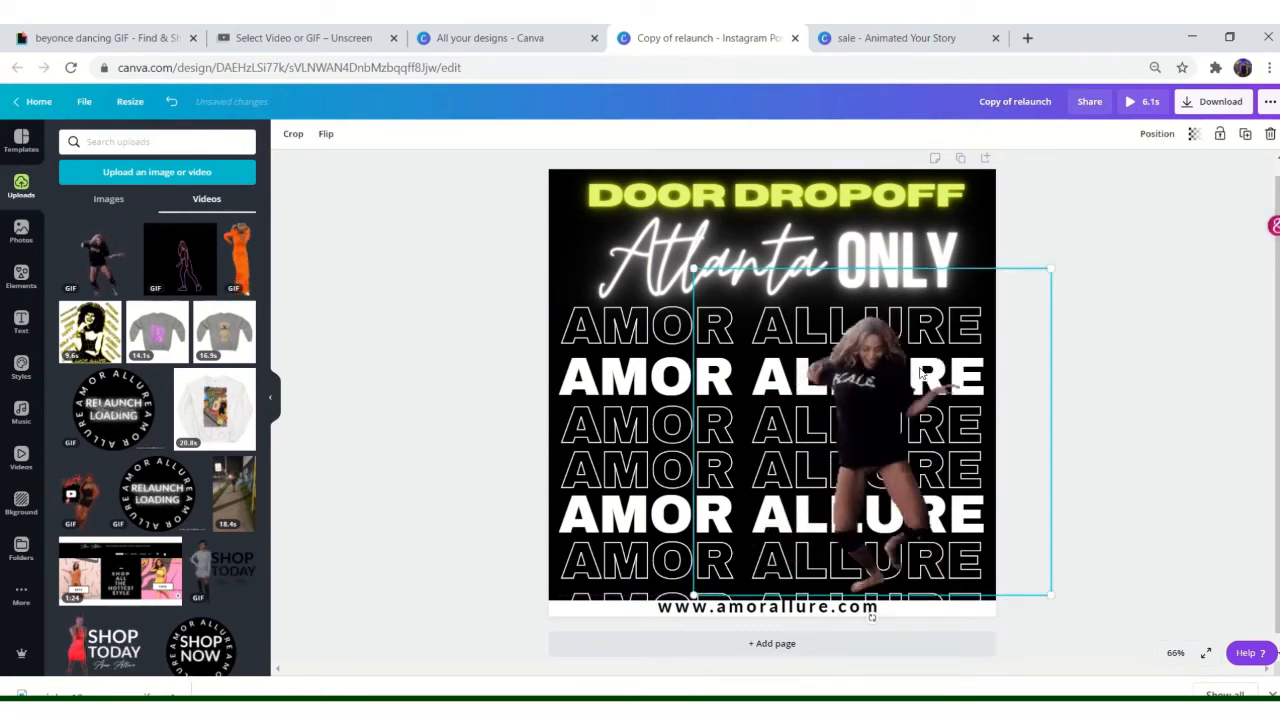
key("Delete")
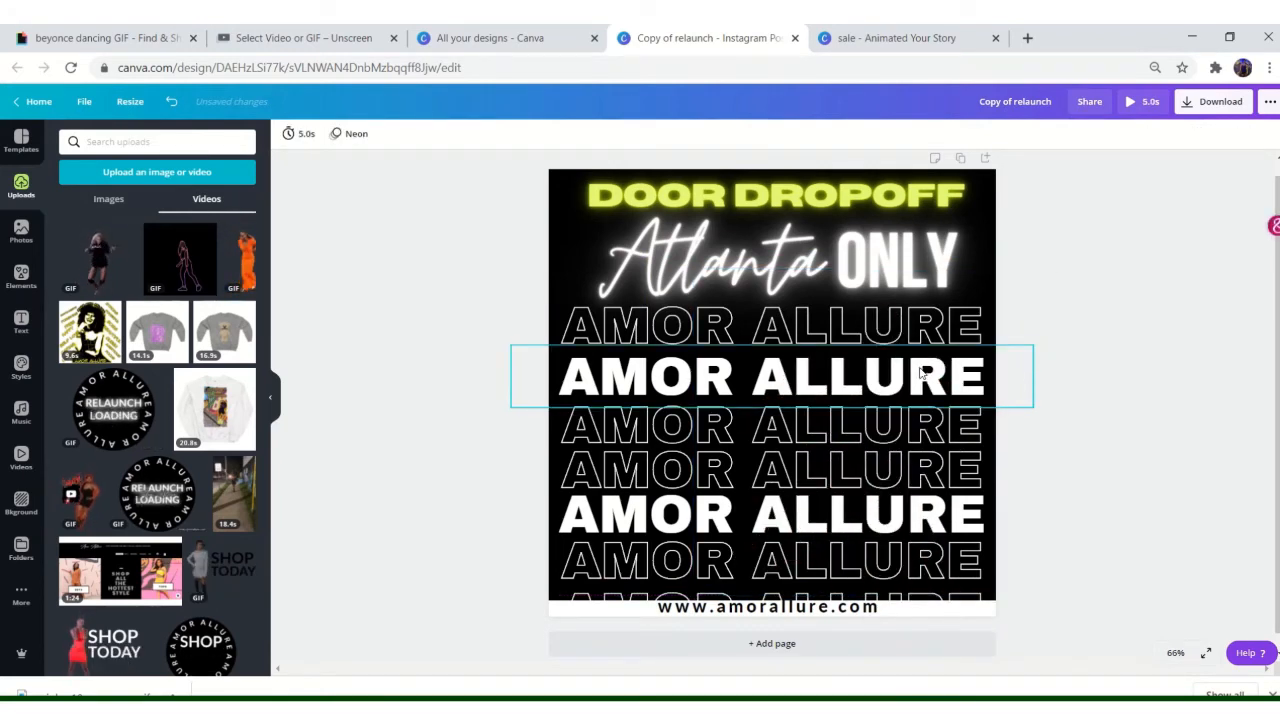
Search GIPHY for "black girl" and upload the downloaded GIF of the woman in sequins to Unscreen for background removal.
left_click(72, 37)
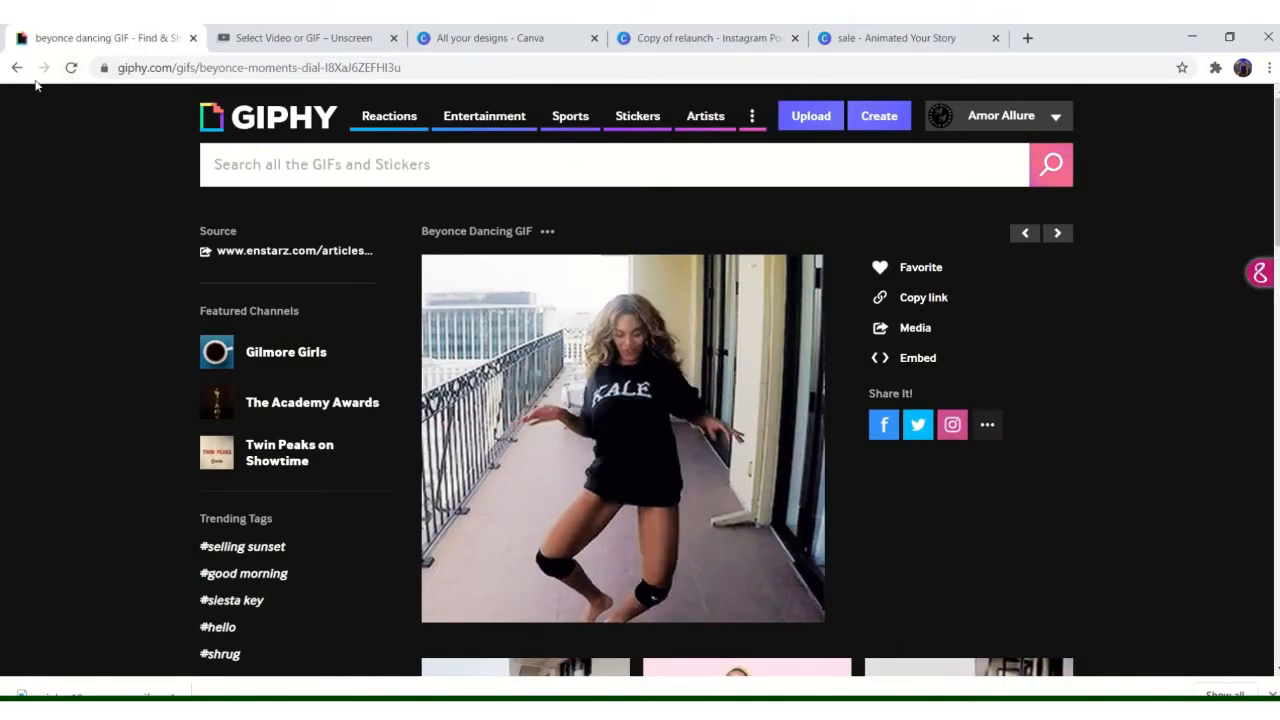
left_click(262, 161)
type("black girl")
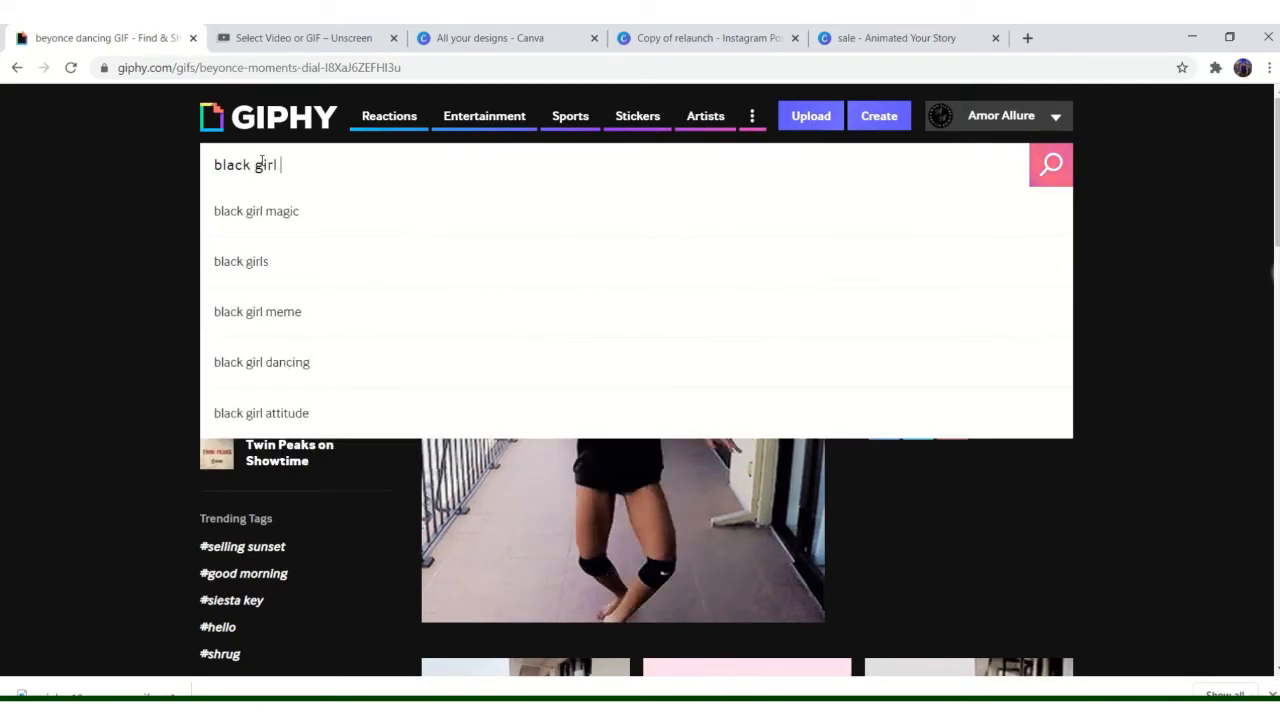
key("Return")
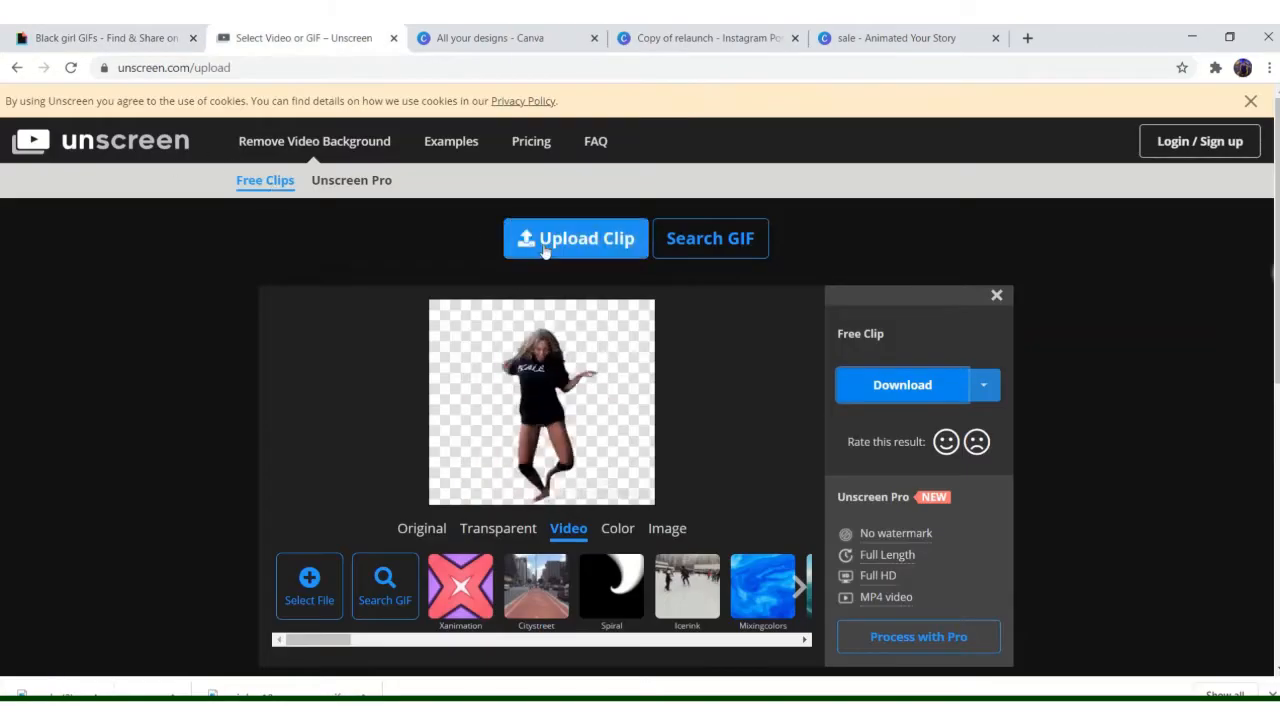
left_click(545, 245)
double_click(243, 400)
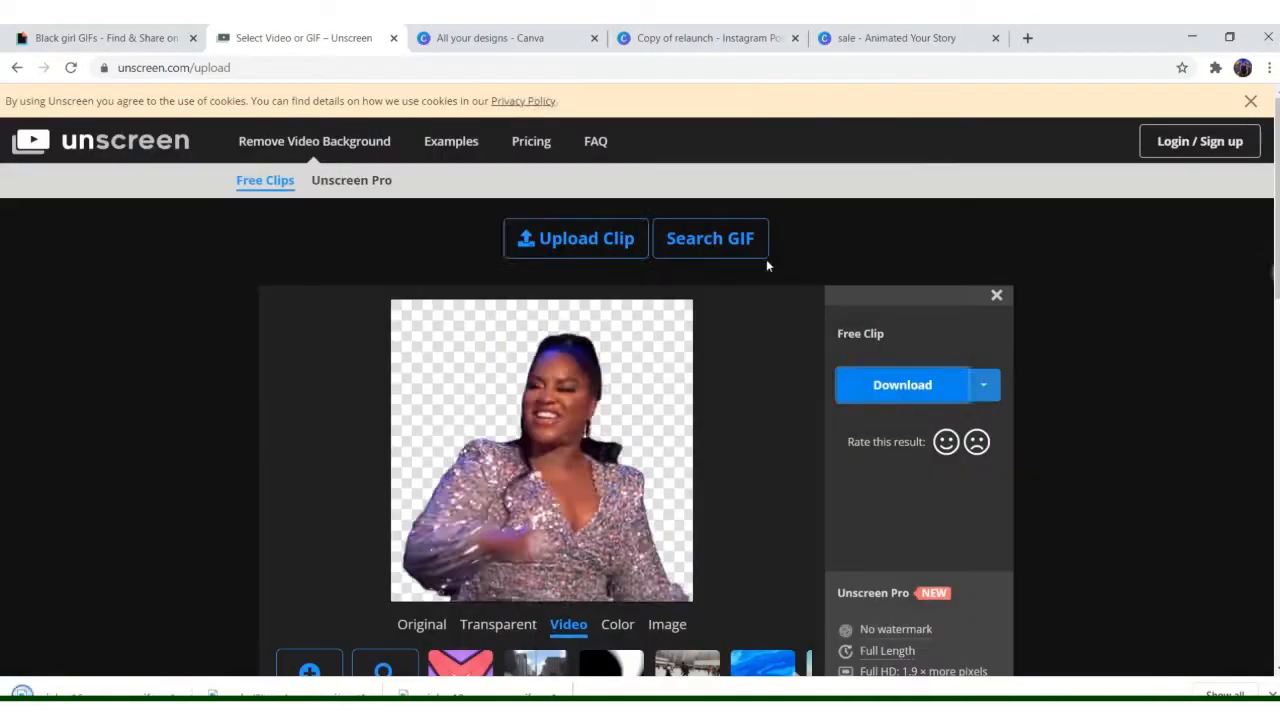
Return to the Copy of relaunch design and place the background-free woman GIF at the page's lower right, above the web address.
left_click(709, 38)
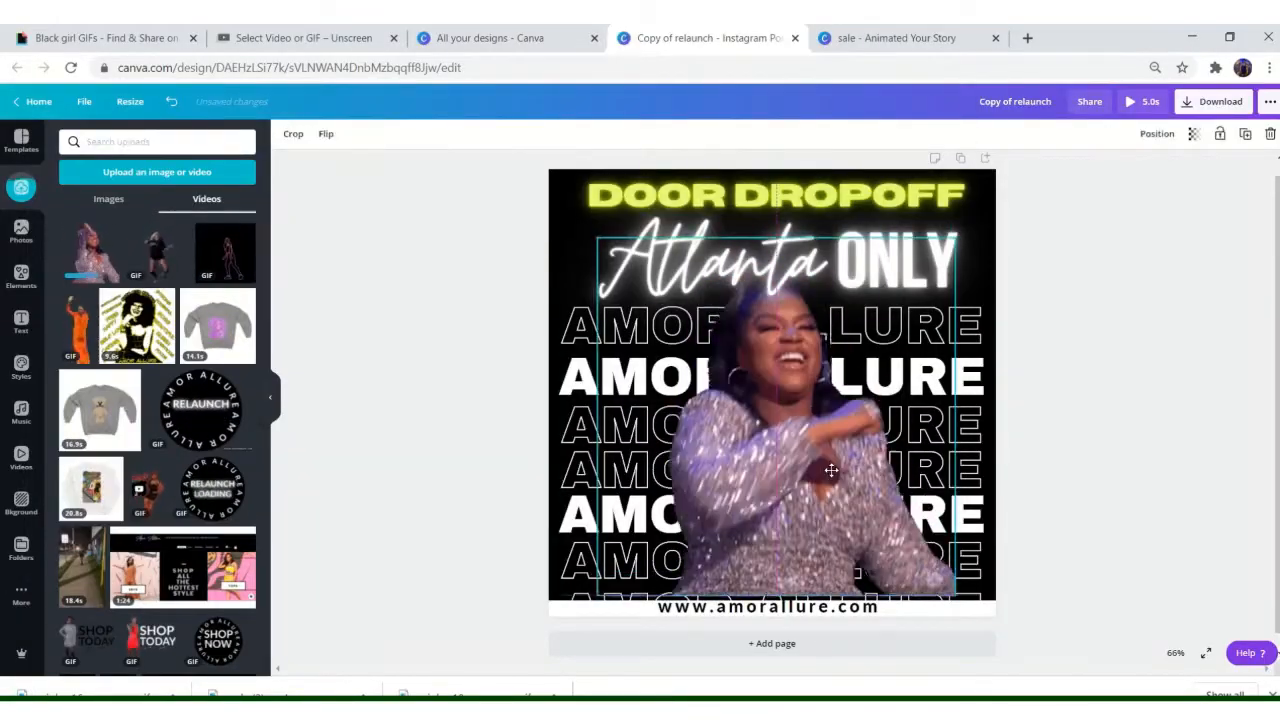
left_click(1157, 133)
left_click(1246, 423)
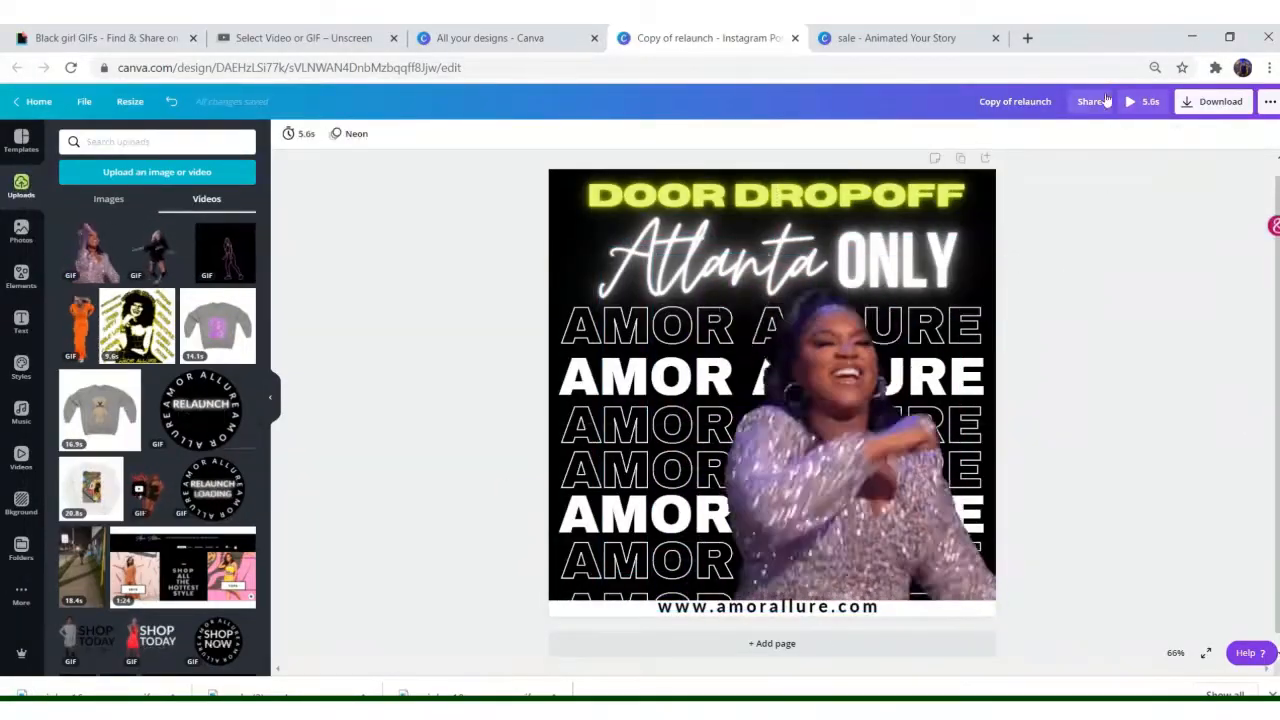
Download the animated door drop-off design and dismiss the download dialog.
left_click(1200, 104)
left_click(1163, 222)
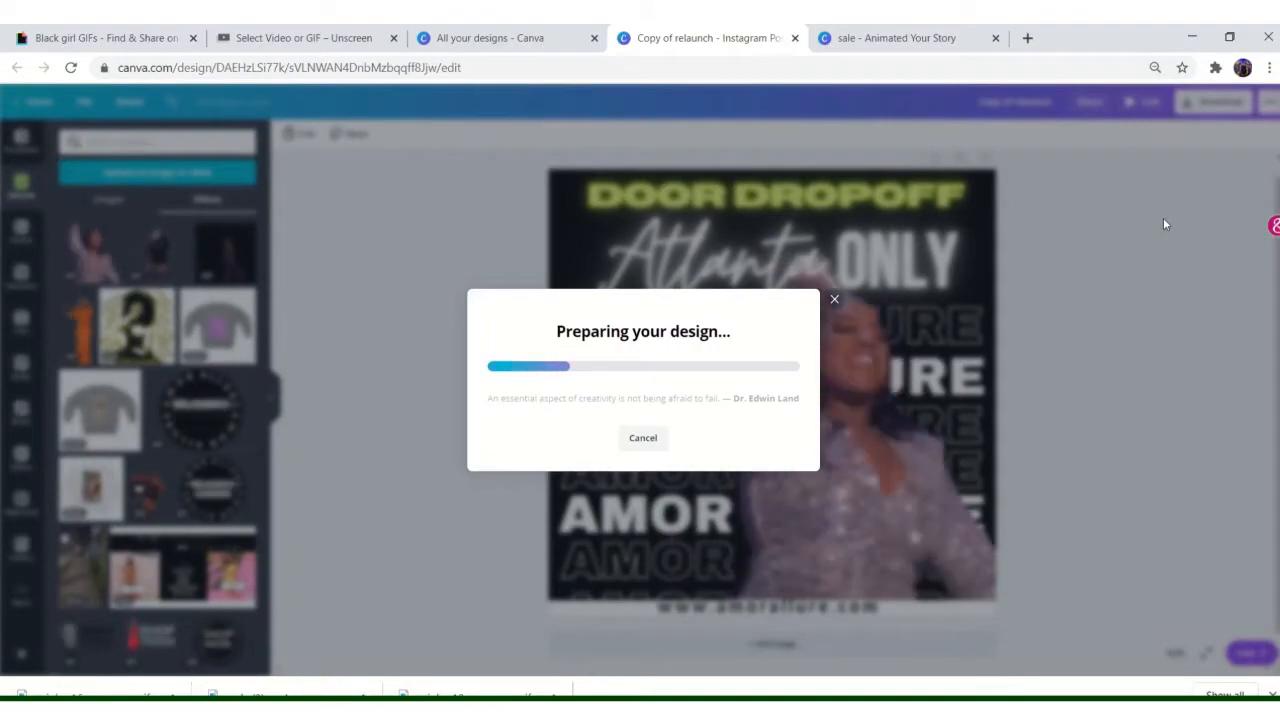
left_click(834, 263)
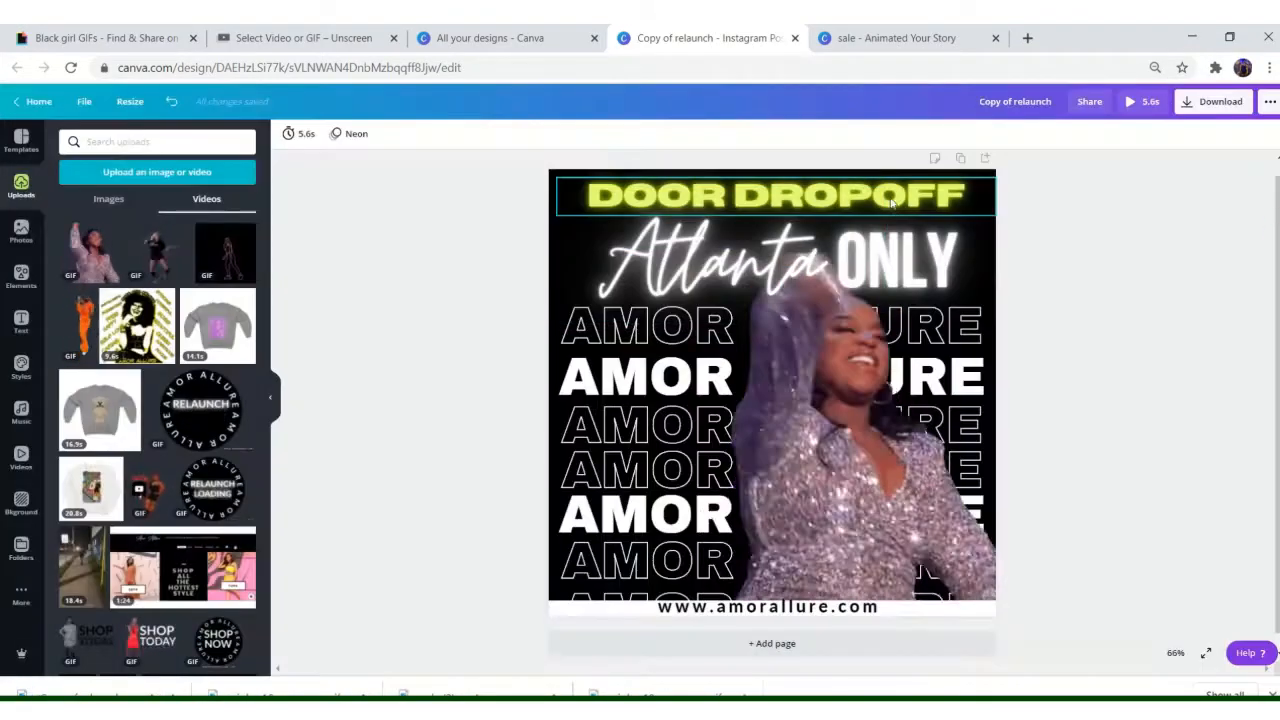
Replace the DOOR DROPOFF heading text with RELAUNCH.
left_click(958, 196)
left_click_drag(964, 196, 585, 188)
type("SHO")
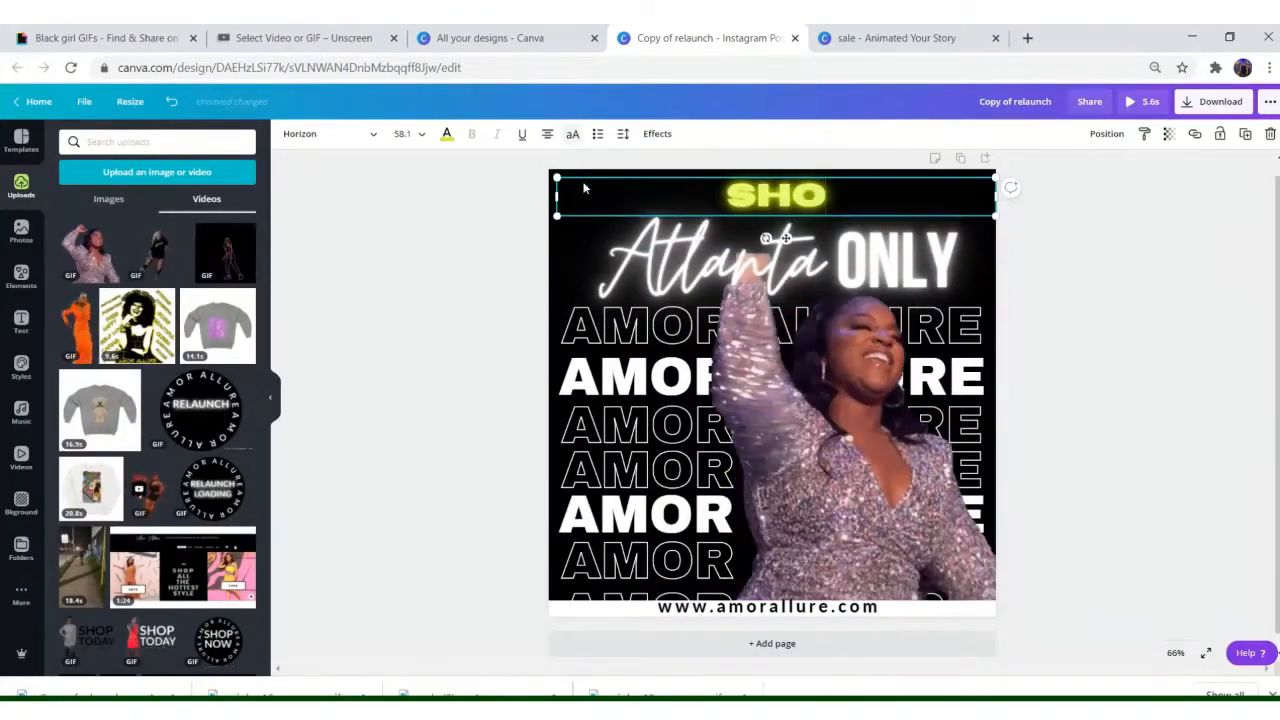
type("UNCH")
Change the script text Atlanta to September and the word ONLY to 26.
double_click(715, 258)
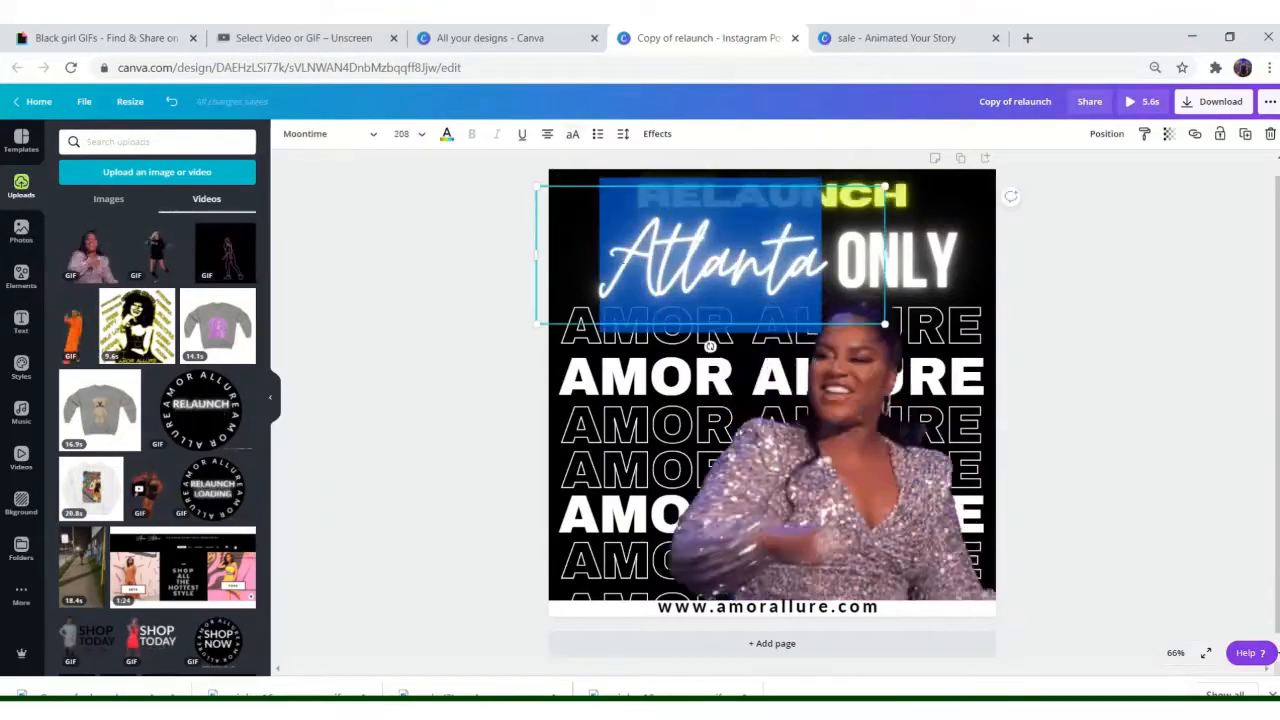
type("September")
double_click(897, 262)
type("26")
left_click(1075, 270)
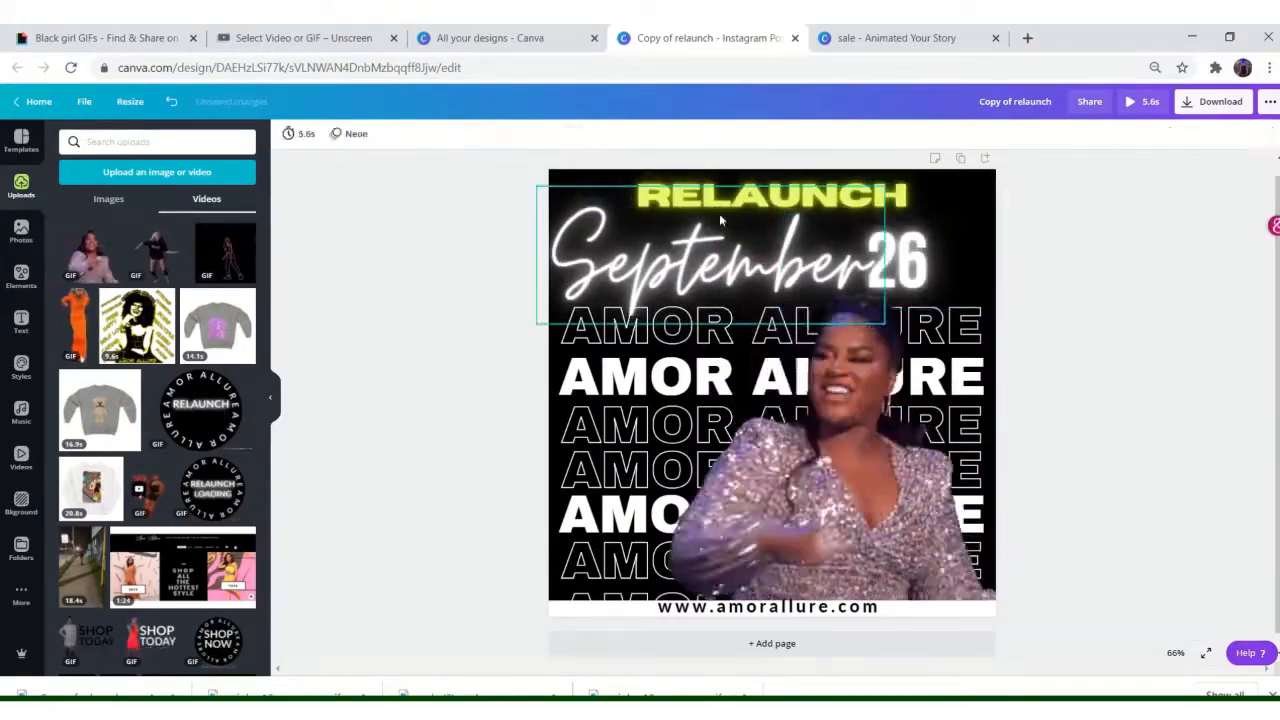
Shrink the September text and enlarge the RELAUNCH heading to nearly the full page width.
left_click(719, 213)
left_click_drag(537, 324, 614, 294)
left_click_drag(815, 262, 860, 272)
left_click(640, 202)
left_click_drag(557, 216, 463, 230)
left_click_drag(995, 224, 1103, 322)
left_click(1100, 318)
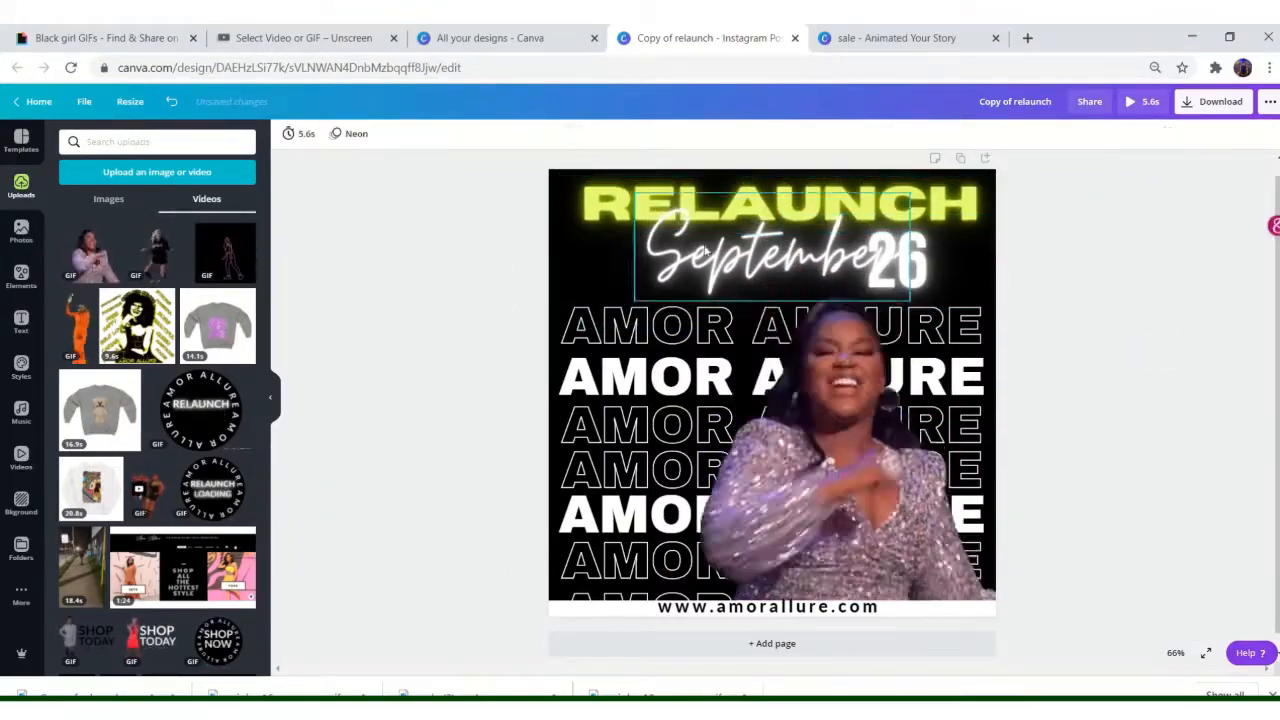
Space September and 26 apart so they sit side by side beneath the heading.
left_click_drag(700, 258, 680, 263)
left_click_drag(932, 260, 954, 265)
left_click(1065, 268)
Add a square shape and shrink it over the upper AMOR lettering beside the woman.
left_click(21, 277)
left_click(84, 212)
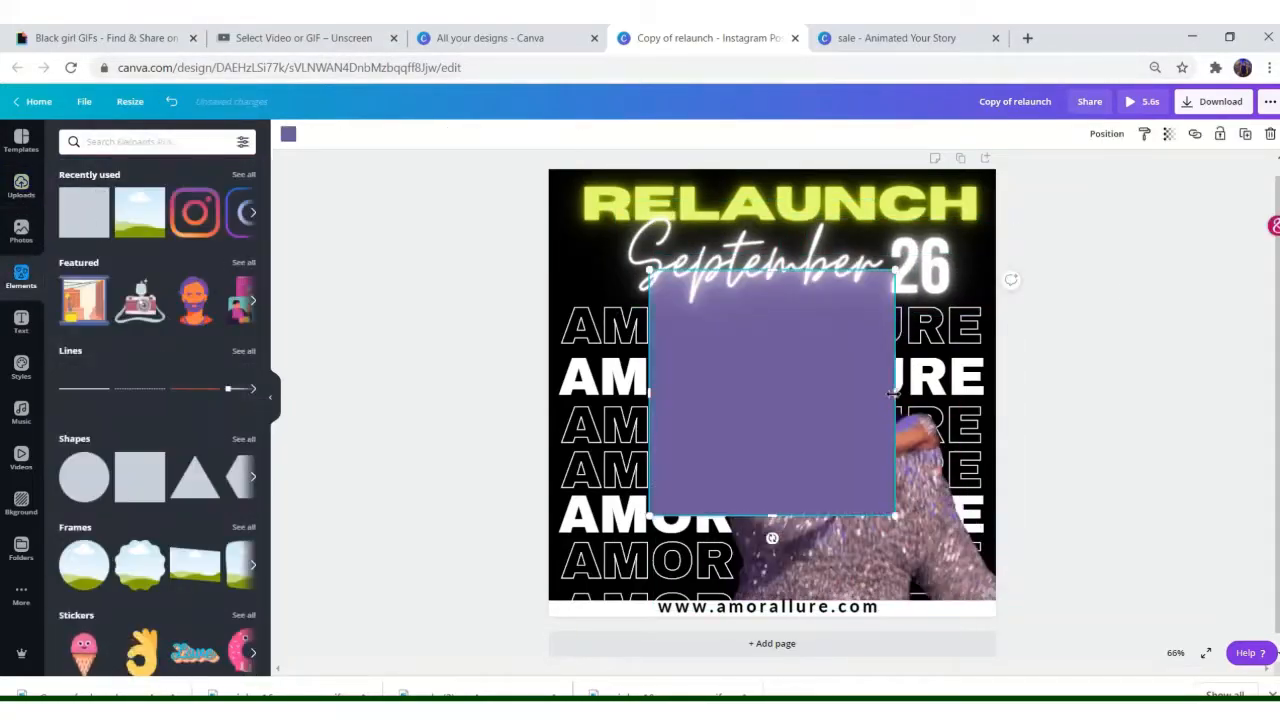
left_click_drag(723, 383, 723, 389)
left_click_drag(722, 449, 630, 365)
Make the square semi-transparent and colour it white.
left_click(1169, 134)
left_click_drag(1131, 166, 1109, 166)
left_click(289, 135)
left_click(140, 260)
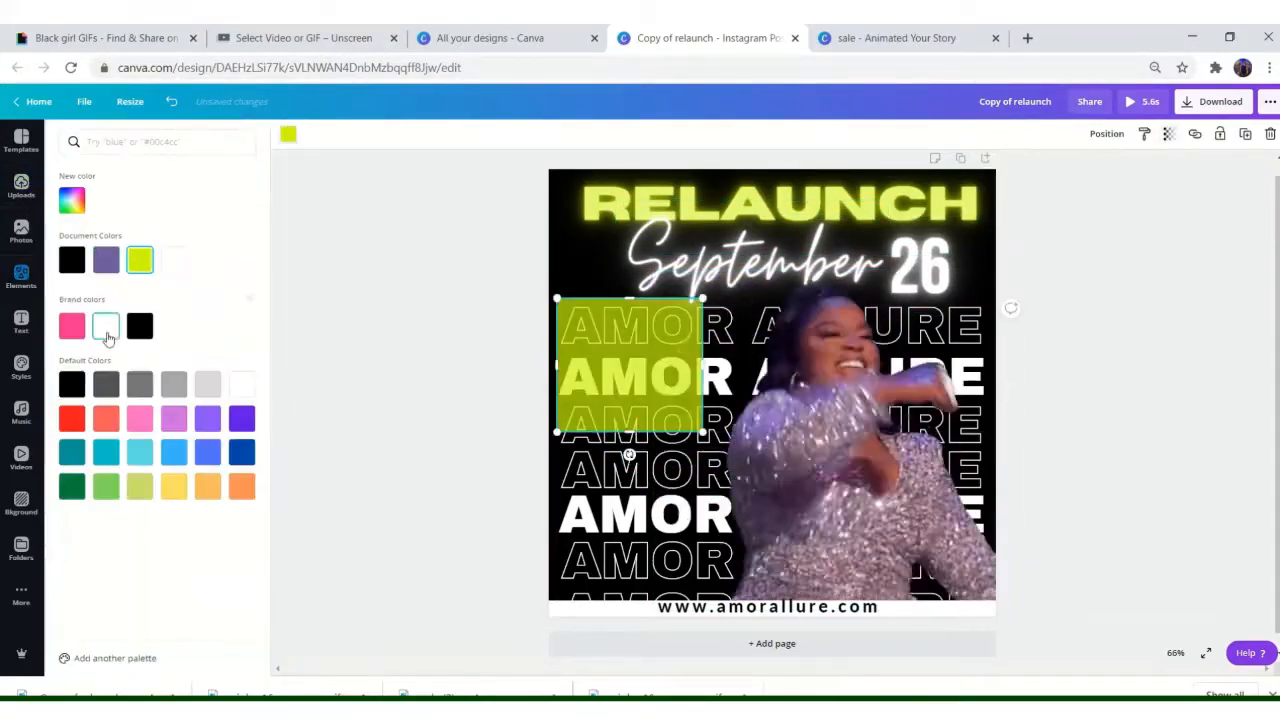
left_click(106, 328)
Add the neon Open 24/7 text combination and move its Open word toward the lower part of the page.
left_click(21, 322)
left_click(206, 372)
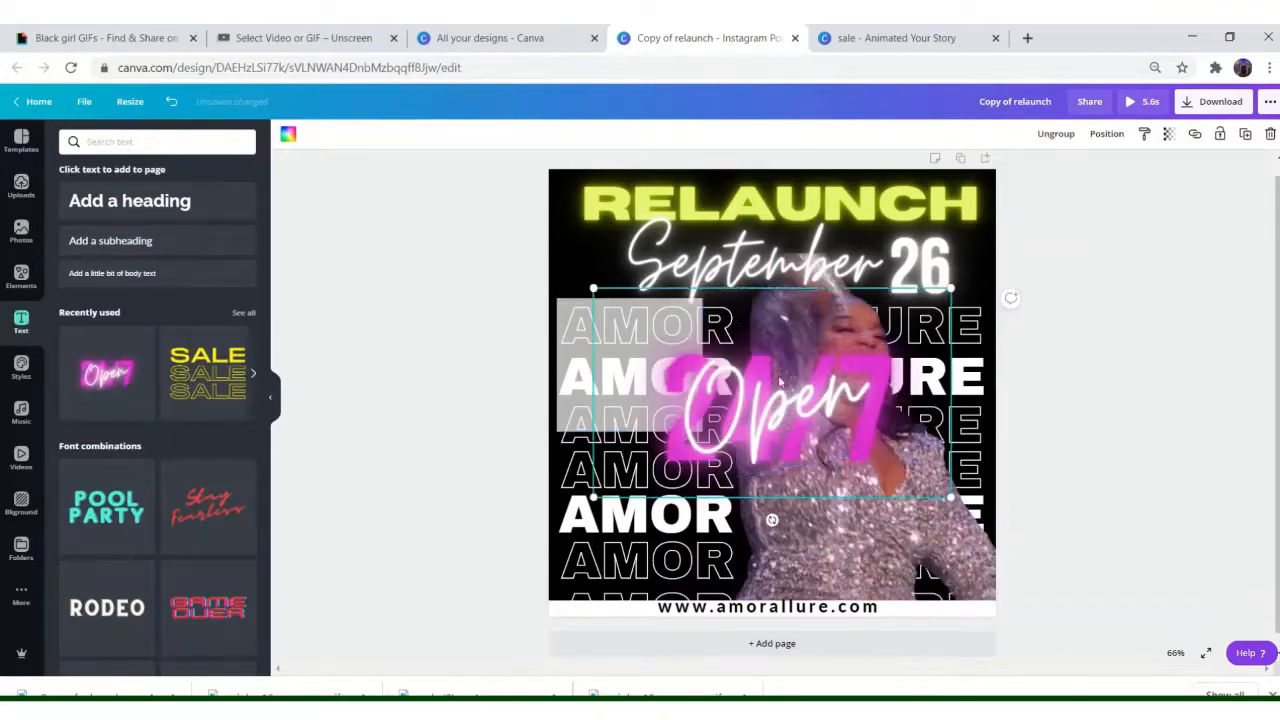
left_click(697, 378)
left_click_drag(796, 351, 799, 488)
Change the 24/7 text to 3 DAYS, shrink it into the upper part of the square and colour it lime yellow.
double_click(731, 368)
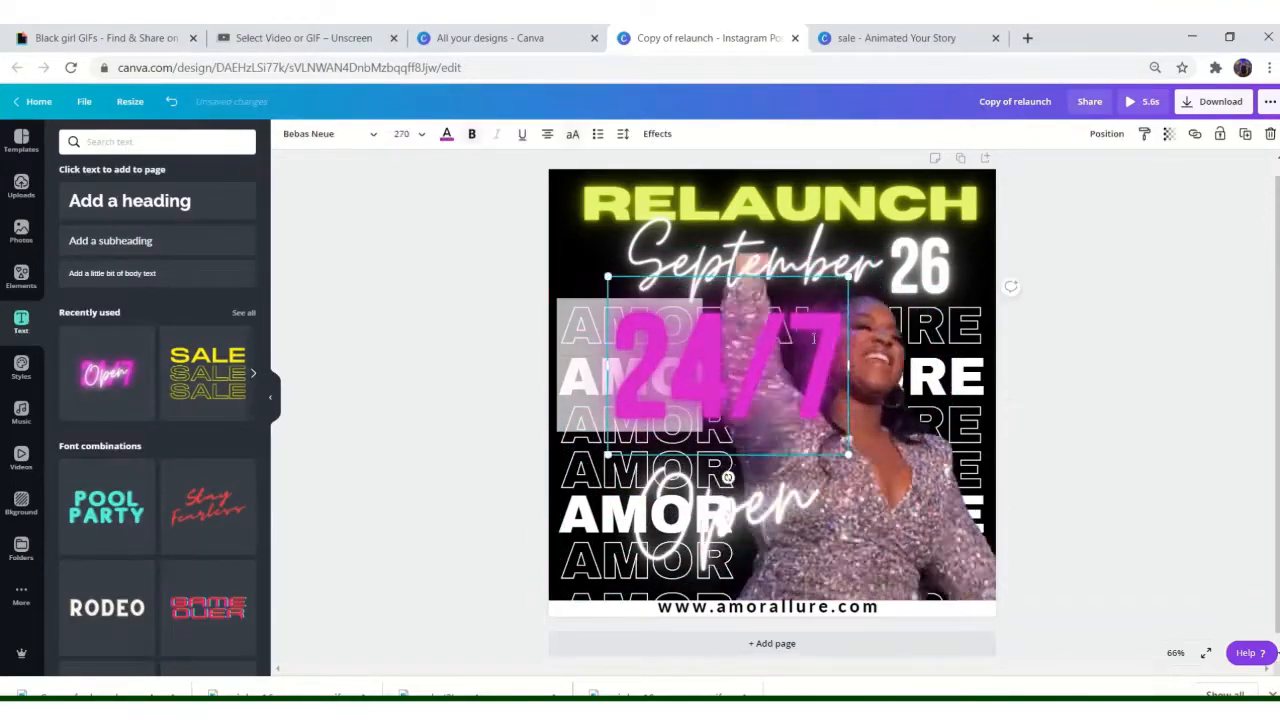
type("3 DAYS")
left_click_drag(850, 591, 736, 437)
left_click_drag(734, 358, 765, 342)
left_click(447, 134)
left_click(505, 318)
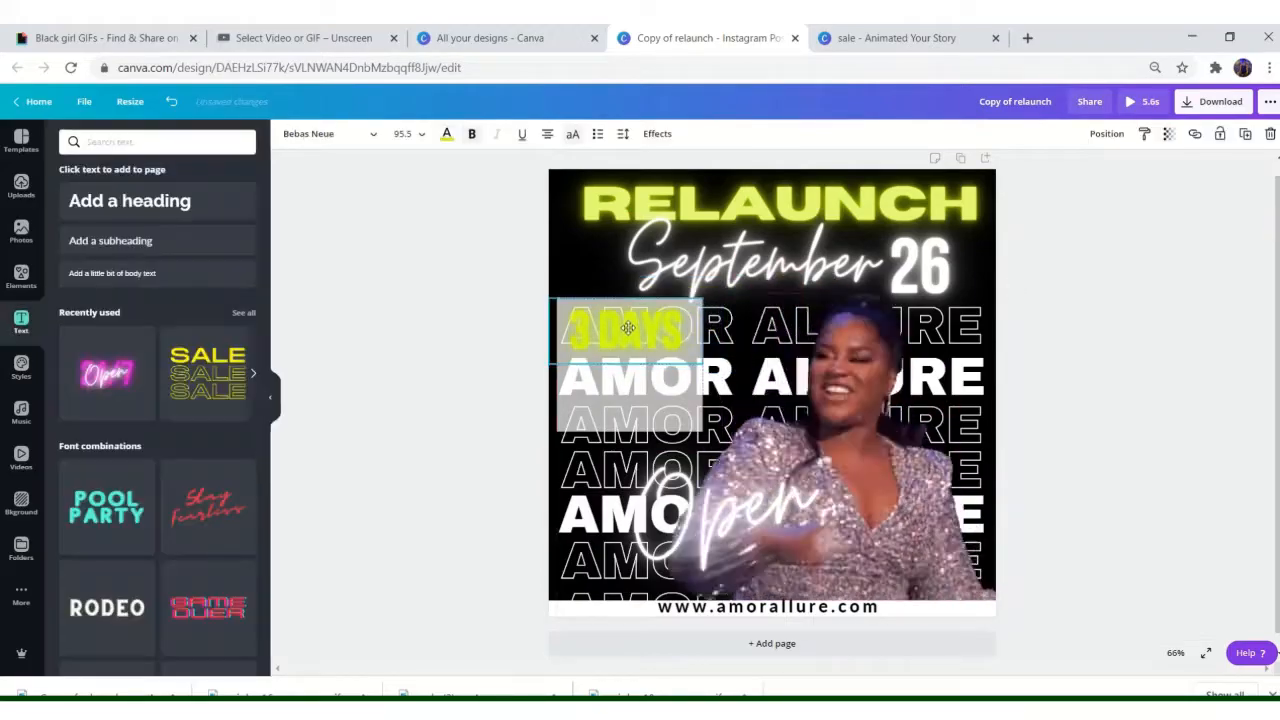
Delete the square and the outlined AMOR ALLURE line behind it, and reword the neon texts as 3 and Days.
key("Delete")
left_click_drag(606, 268, 638, 322)
left_click(700, 500)
left_click(668, 342)
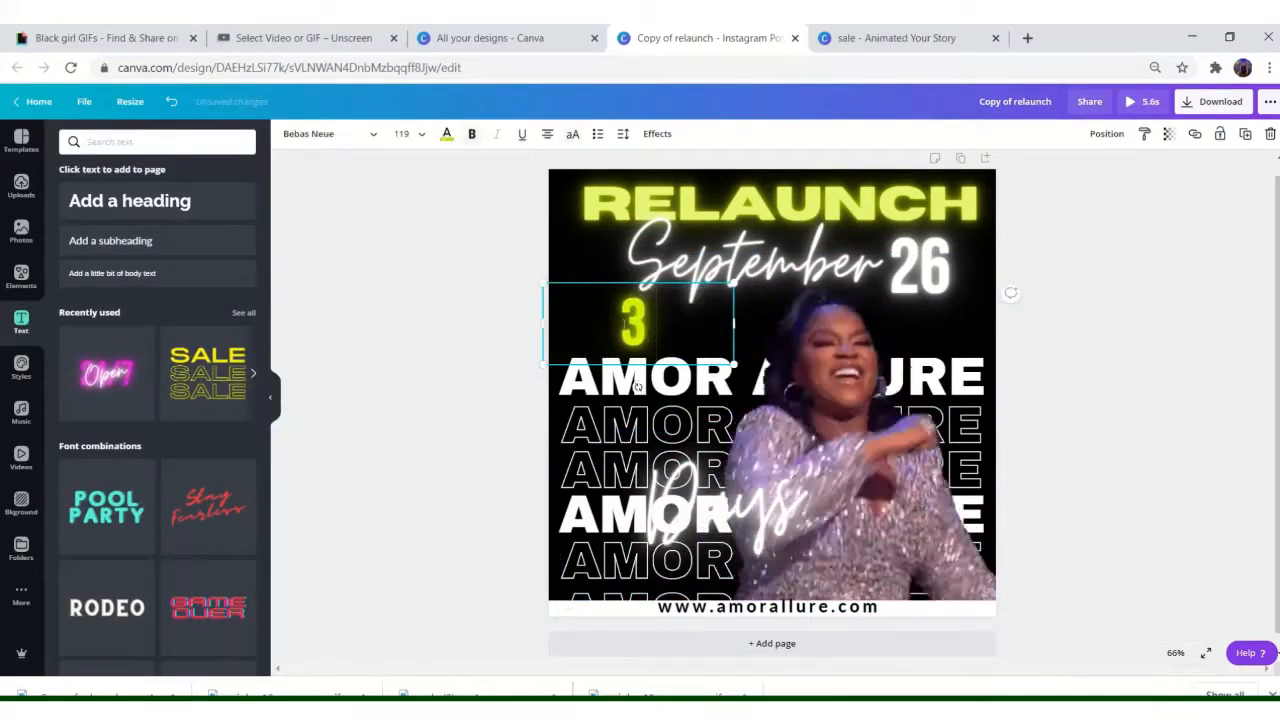
Enlarge the 3 to about font size 162 and place it beneath September on the left side of the page.
right_click(552, 286)
left_click_drag(543, 283, 505, 190)
left_click_drag(604, 312, 621, 322)
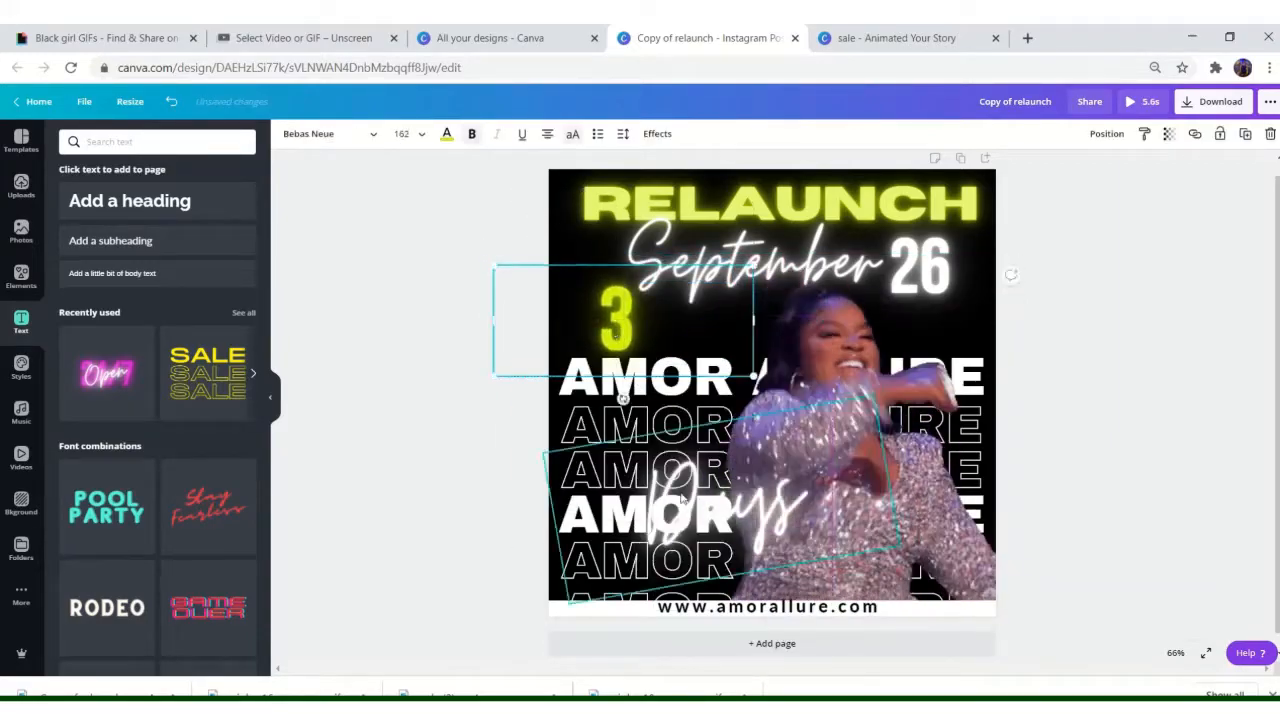
Shrink the Days text to about font size 127 and place it just beside the 3.
left_click_drag(700, 500, 618, 310)
left_click_drag(823, 357, 645, 312)
left_click_drag(585, 288, 692, 332)
left_click_drag(742, 282, 770, 263)
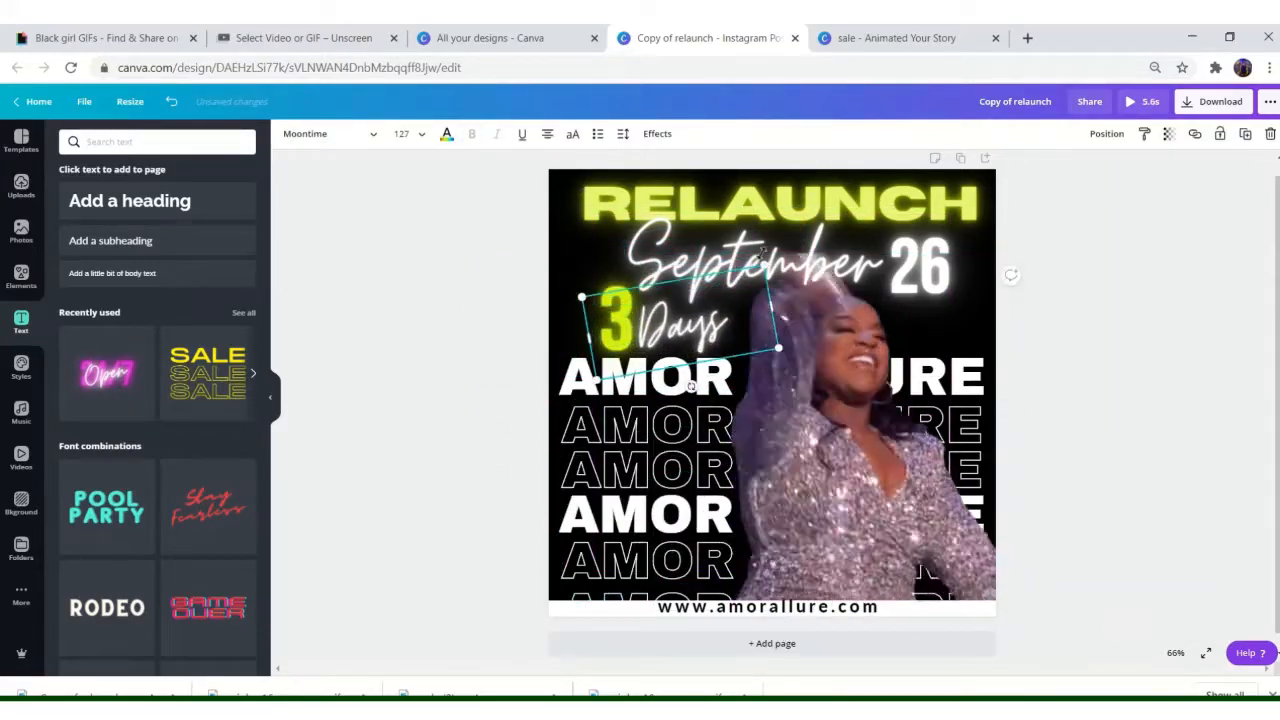
Enlarge the 3 to font size 250 and move Days closer against it.
left_click(612, 318)
left_click_drag(493, 265, 492, 164)
left_click(405, 133)
left_click(668, 345)
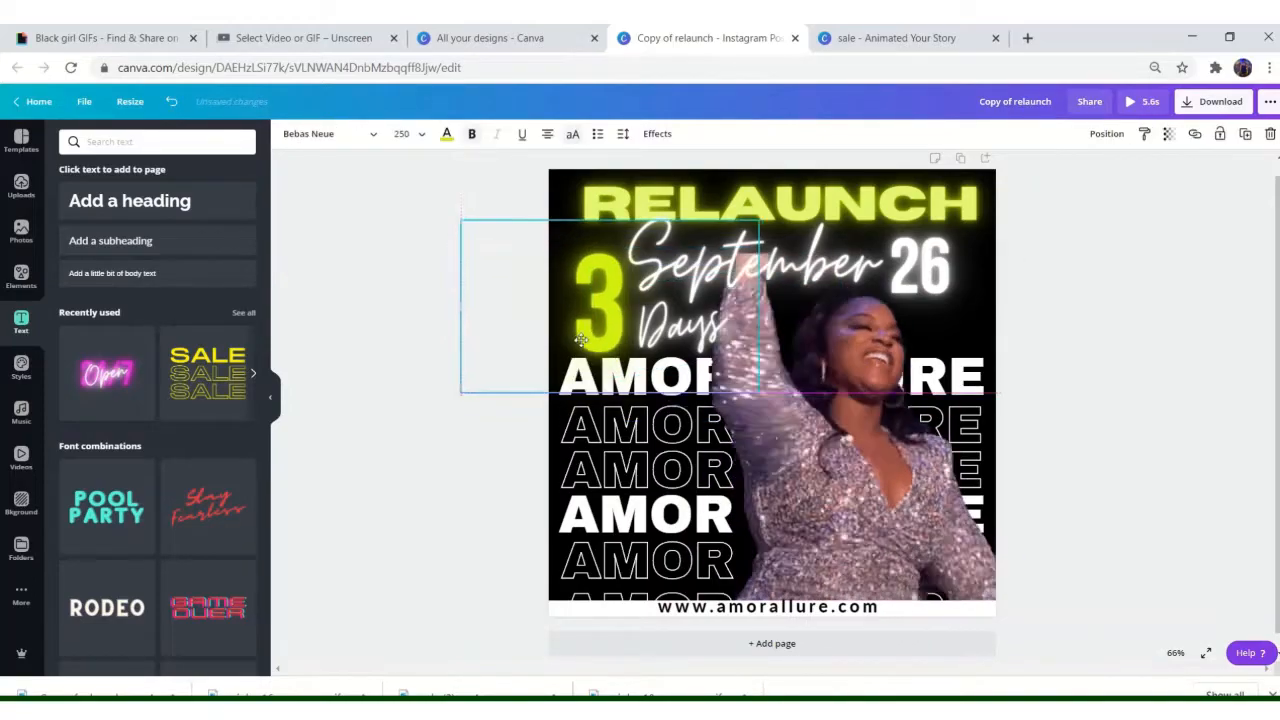
left_click_drag(650, 347, 649, 343)
left_click(1096, 290)
Preview the animated relaunch design and download it.
left_click(1143, 102)
left_click(1177, 286)
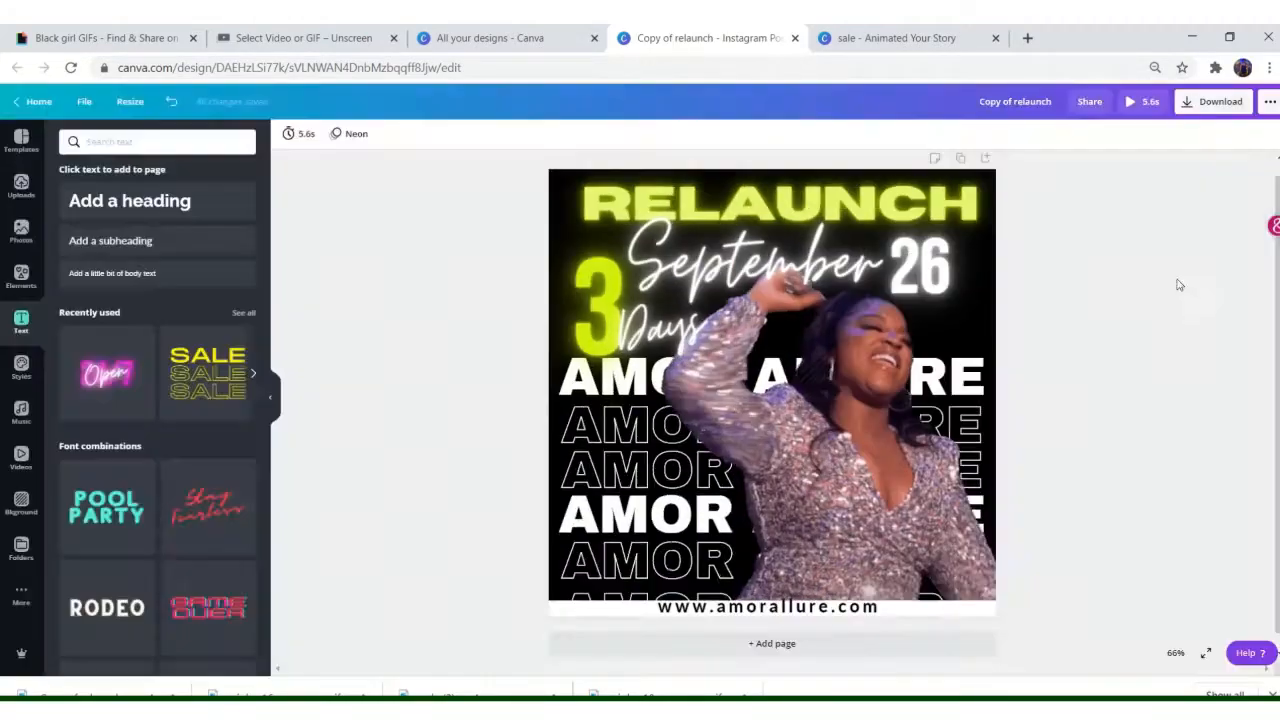
left_click(1212, 102)
left_click(1127, 227)
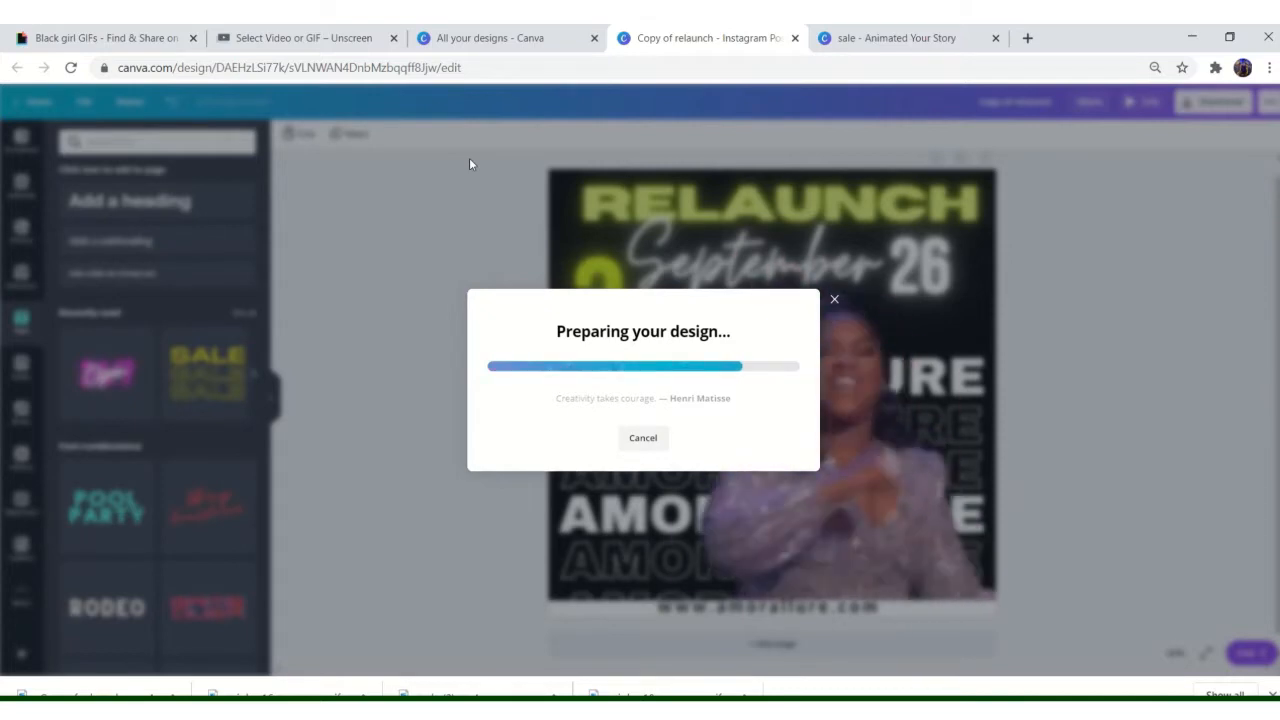
left_click(835, 266)
Create a copy of the relaunch design resized to the vertical story format.
left_click(129, 102)
left_click(124, 253)
left_click(256, 445)
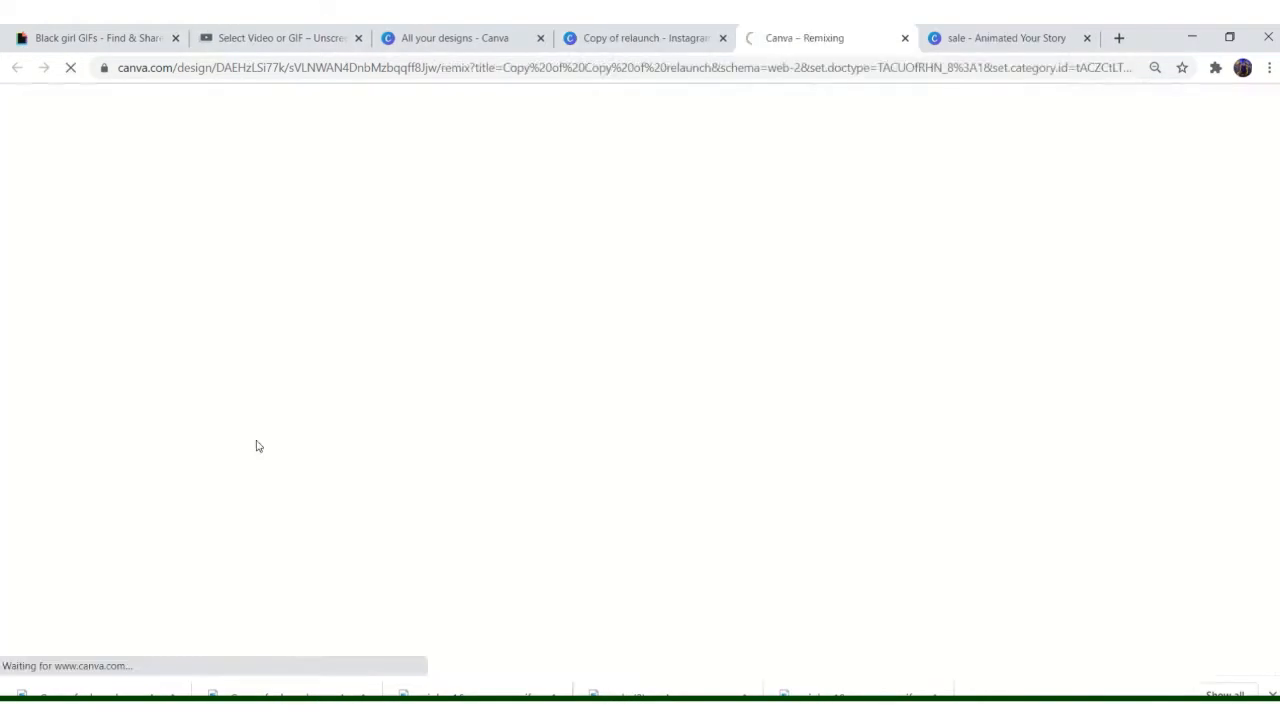
Move the RELAUNCH heading and September date to the top of the story page and enlarge 3 and Days below them.
left_click_drag(772, 294, 770, 207)
left_click_drag(776, 318, 787, 237)
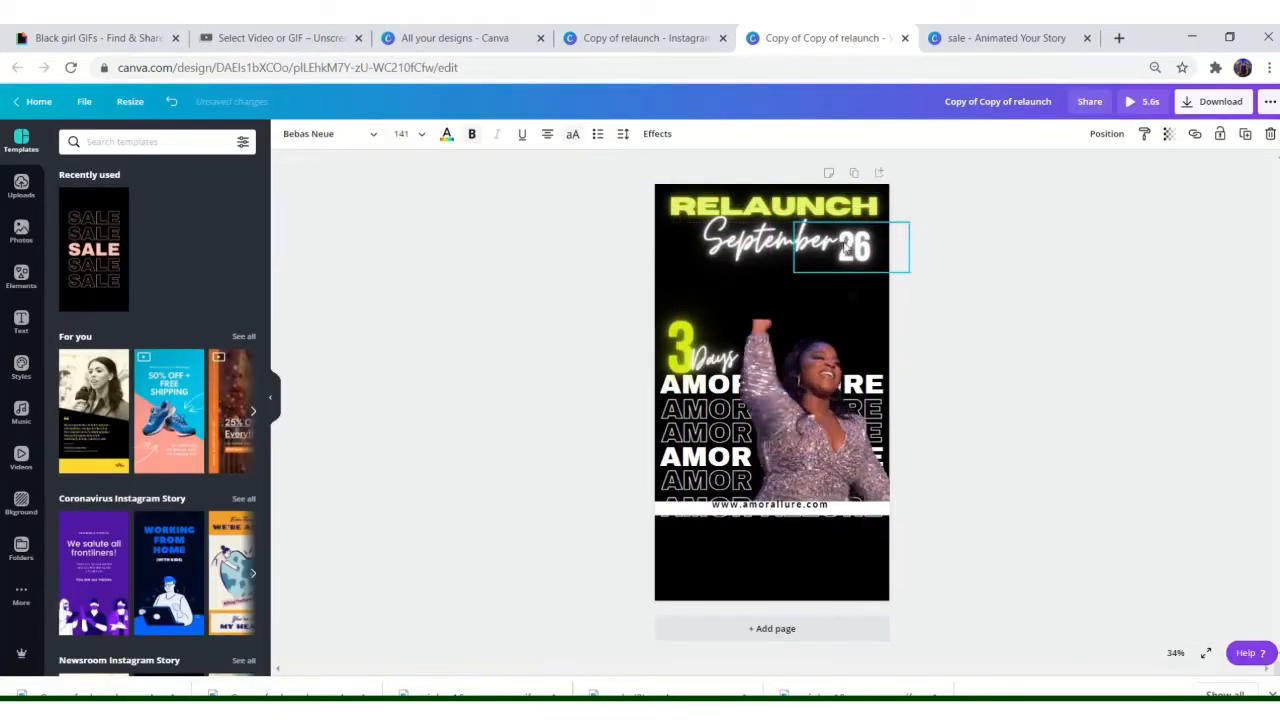
left_click_drag(715, 358, 763, 335)
left_click_drag(684, 346, 694, 279)
left_click_drag(774, 327, 691, 308)
left_click(960, 335)
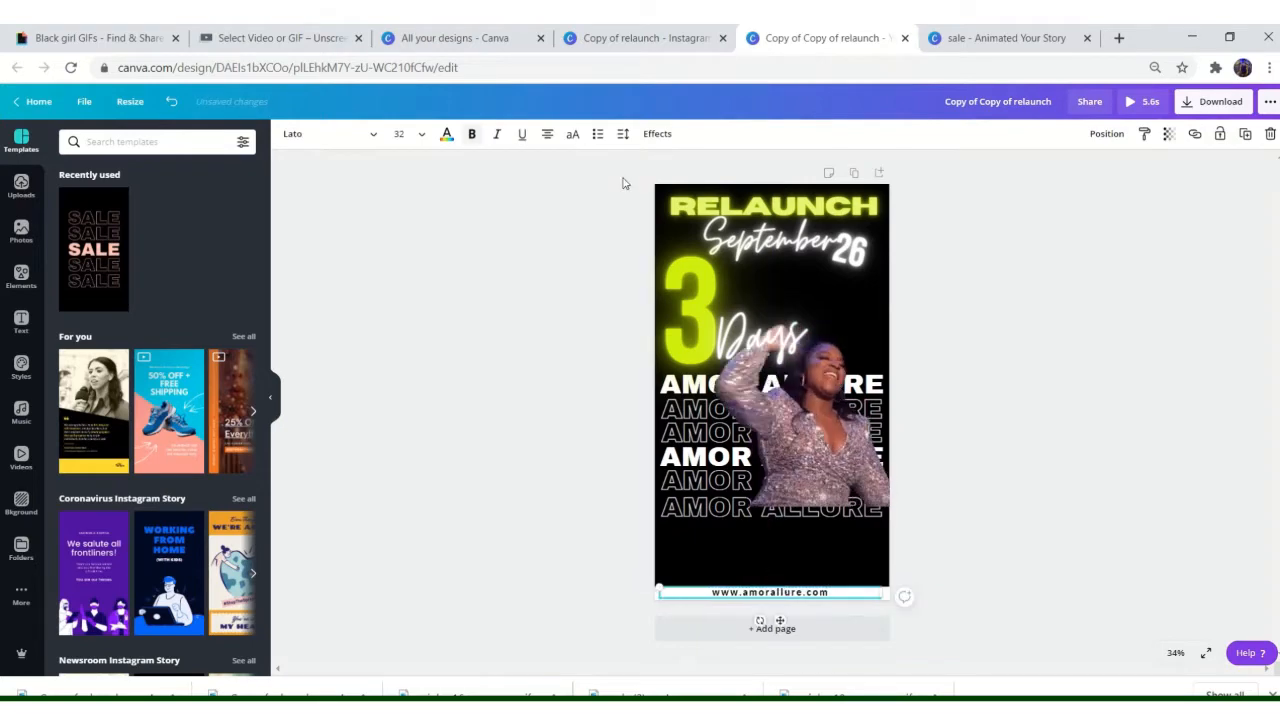
Widen the letter spacing of the web address at the bottom of the story page.
left_click(622, 134)
left_click_drag(713, 173, 733, 178)
left_click(960, 380)
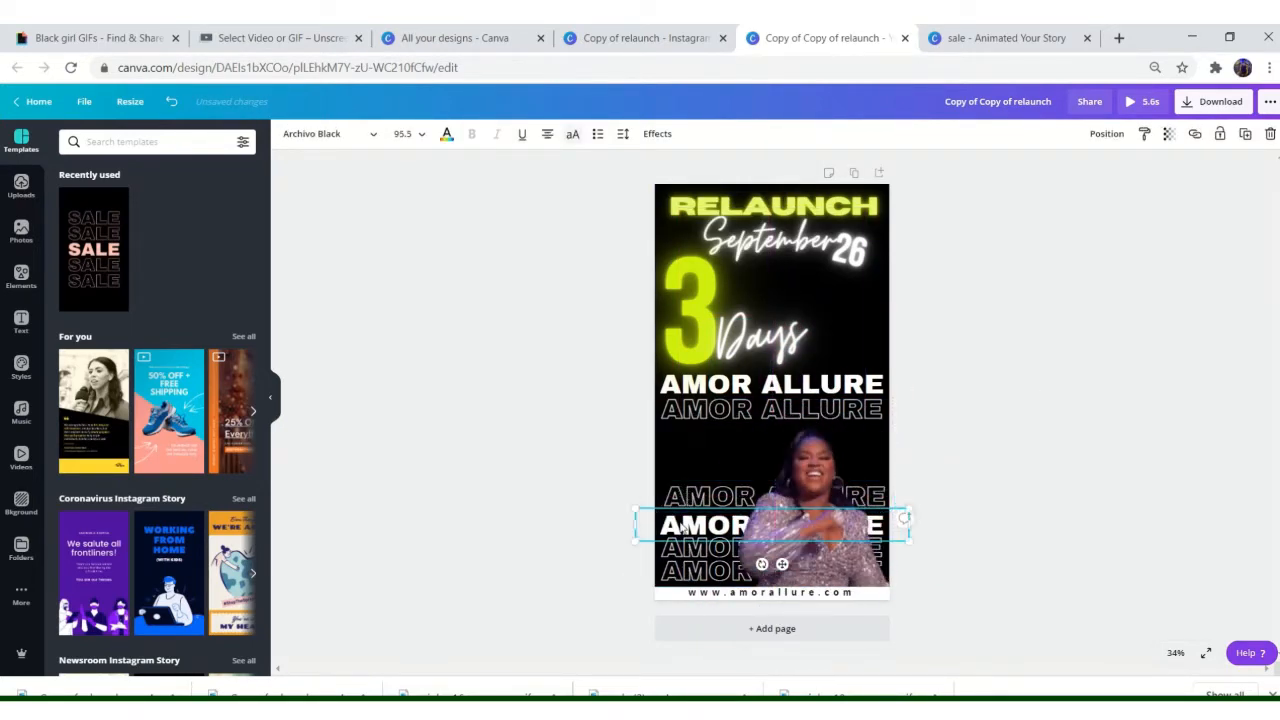
Stack the AMOR ALLURE lines in evenly spaced rows over the lower half of the story page, above the web address.
left_click_drag(685, 502, 680, 502)
mouse_move(697, 406)
left_mouse_down()
mouse_move(697, 460)
mouse_move(692, 381)
left_mouse_up()
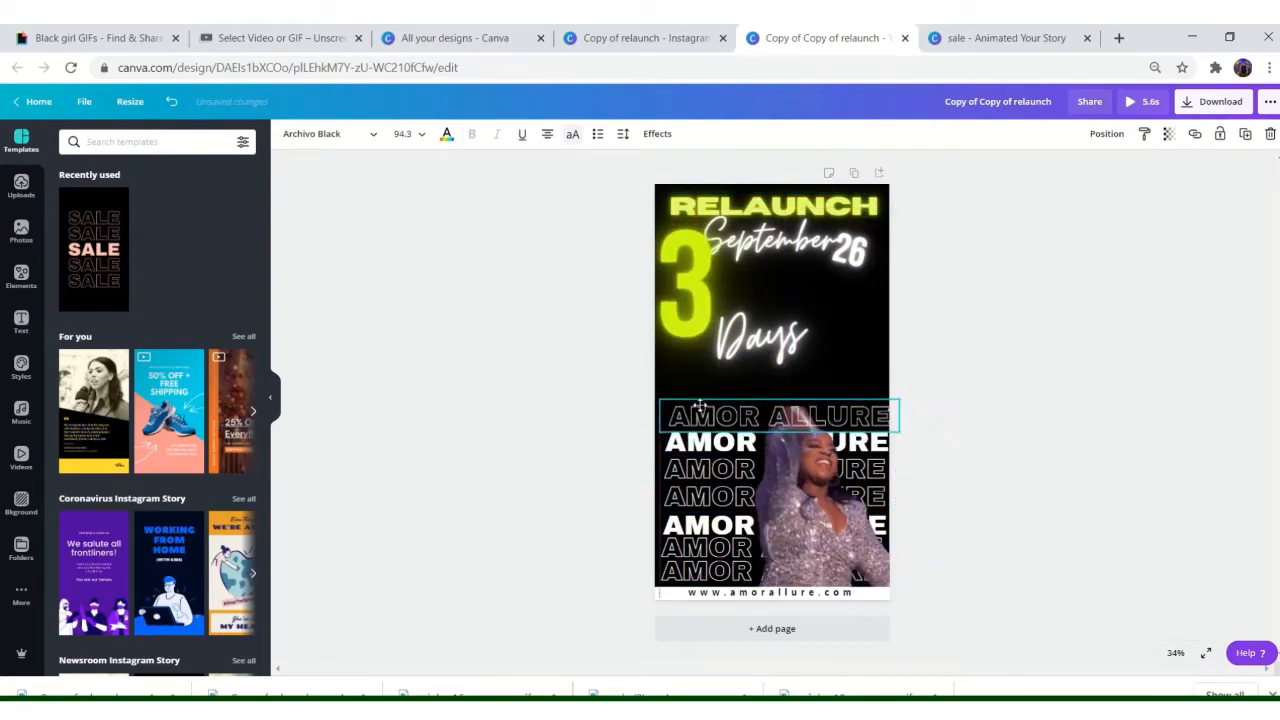
Narrow the text box of the large 3 and arrange 3 and Days side by side below the September date.
left_click(838, 228)
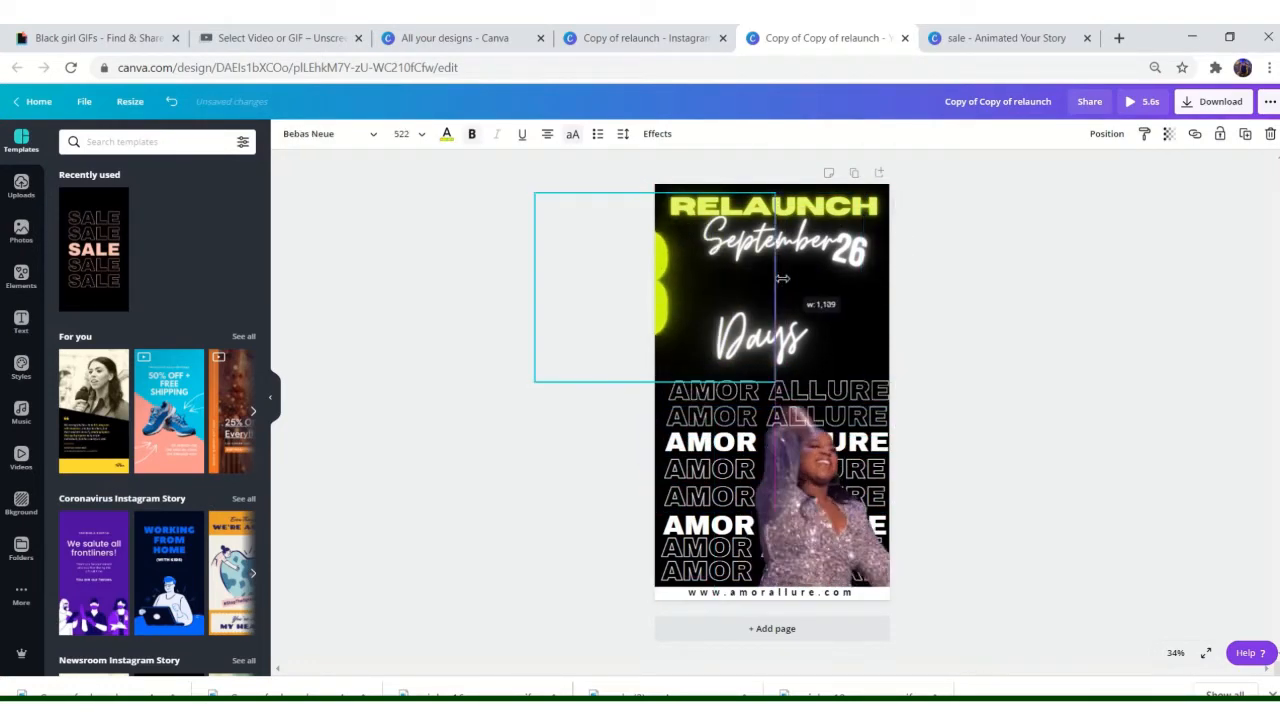
left_click_drag(534, 290, 706, 290)
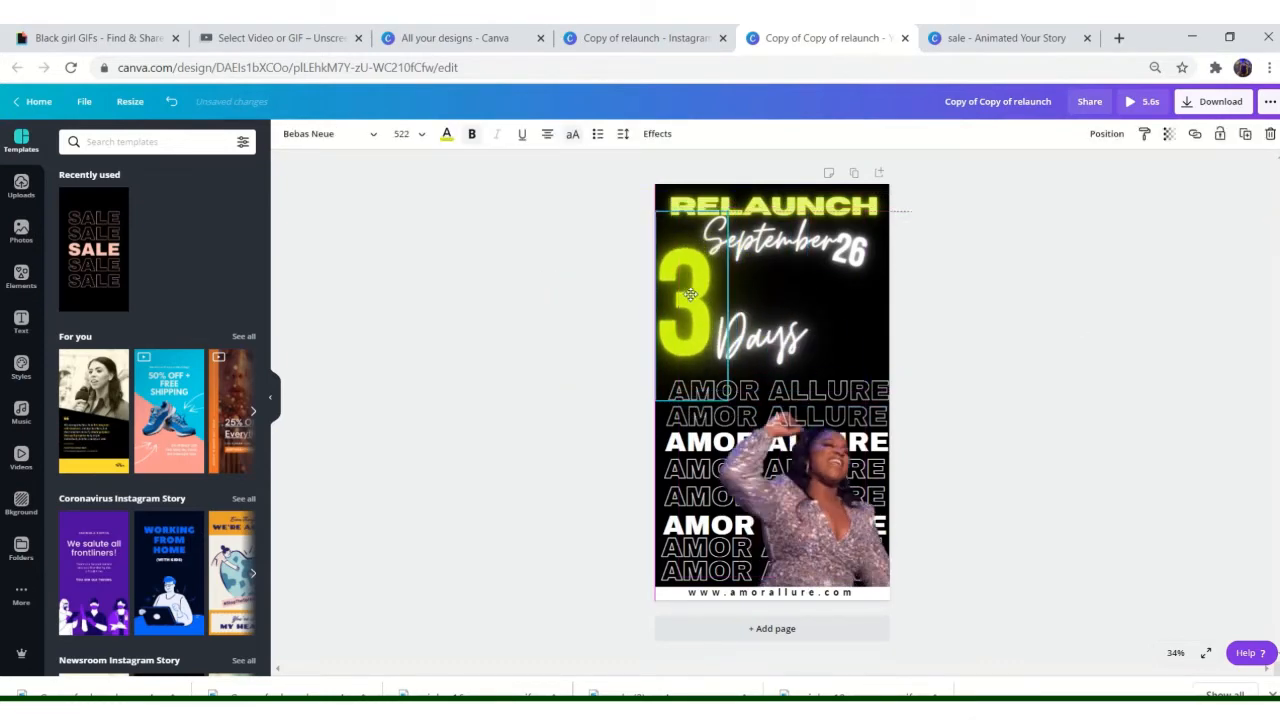
mouse_move(771, 337)
left_mouse_down()
mouse_move(771, 320)
mouse_move(791, 334)
left_mouse_up()
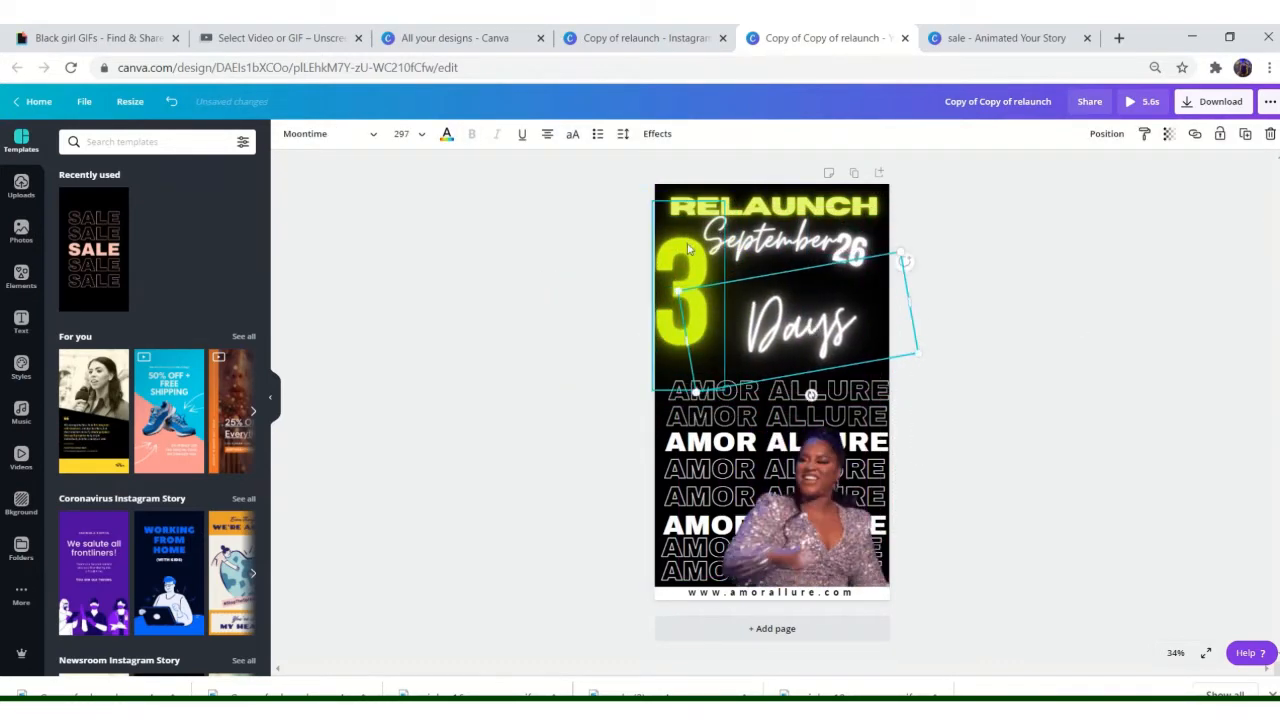
Enlarge the dancing woman GIF to about the page width and bring it to the front, over the AMOR ALLURE lines.
left_click(826, 484)
left_click_drag(714, 408, 630, 323)
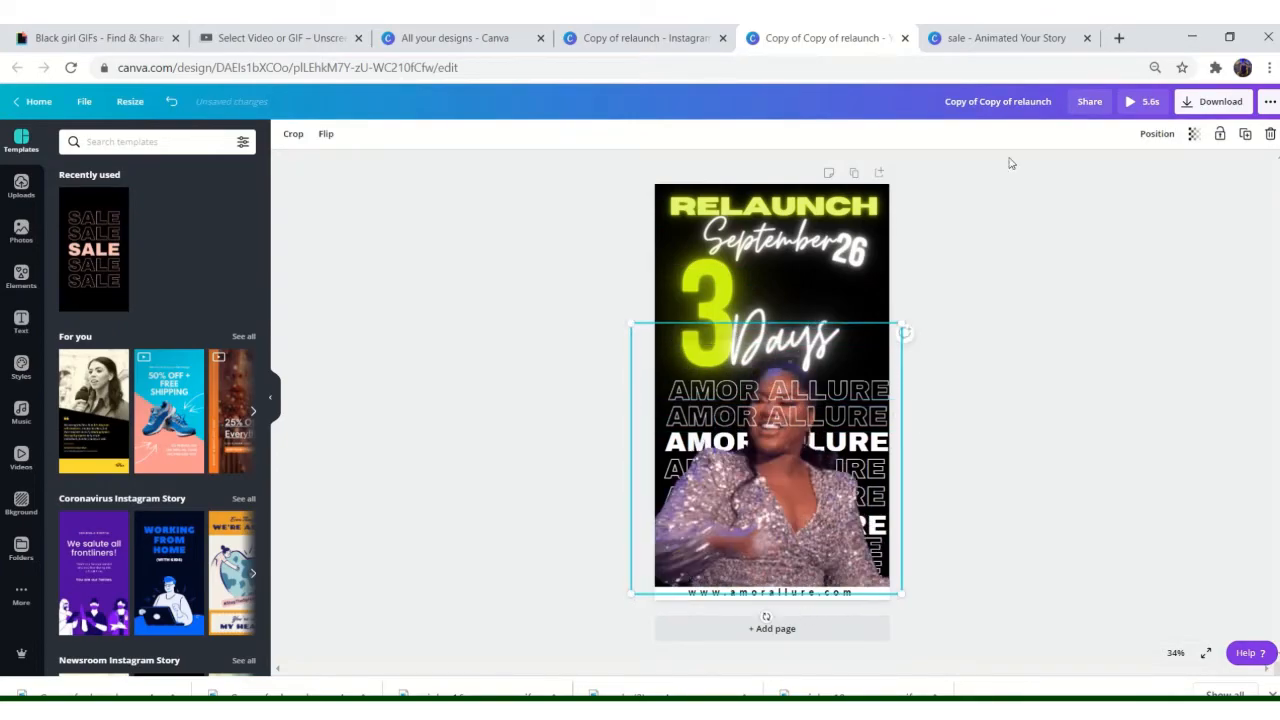
left_click(1157, 133)
left_click(995, 178)
left_click(995, 178)
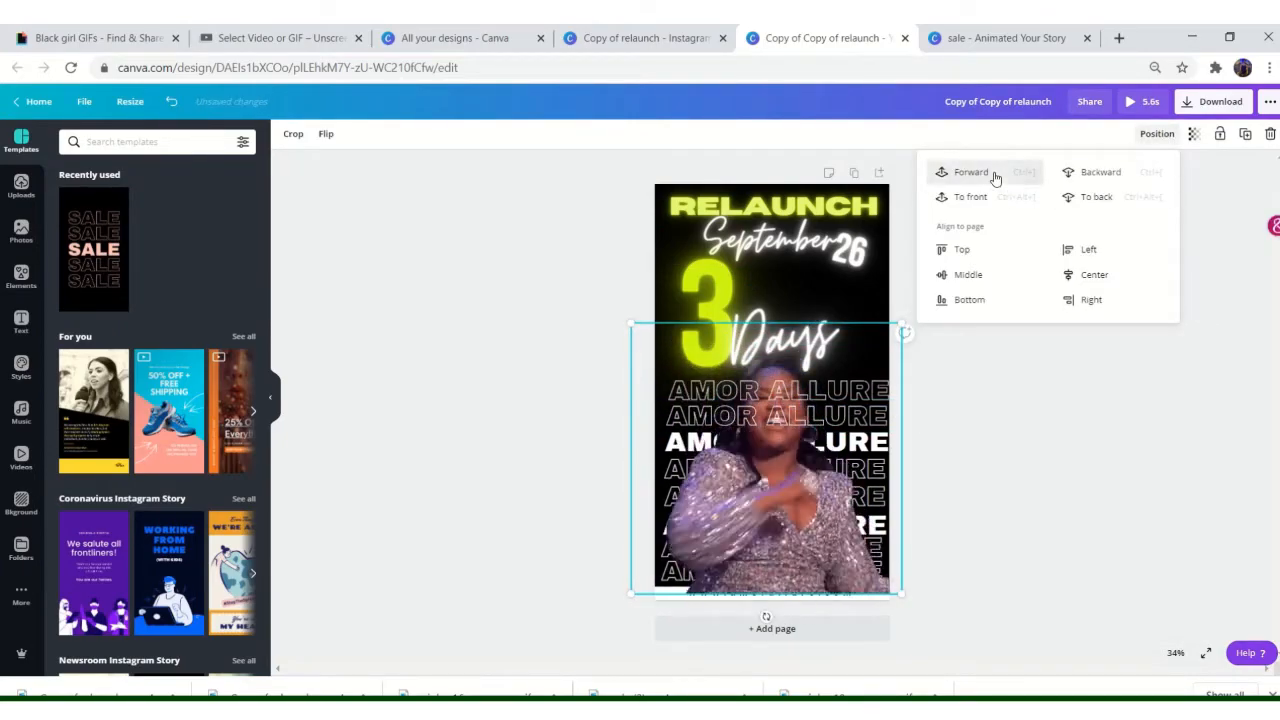
left_click(995, 178)
left_click_drag(785, 480, 823, 479)
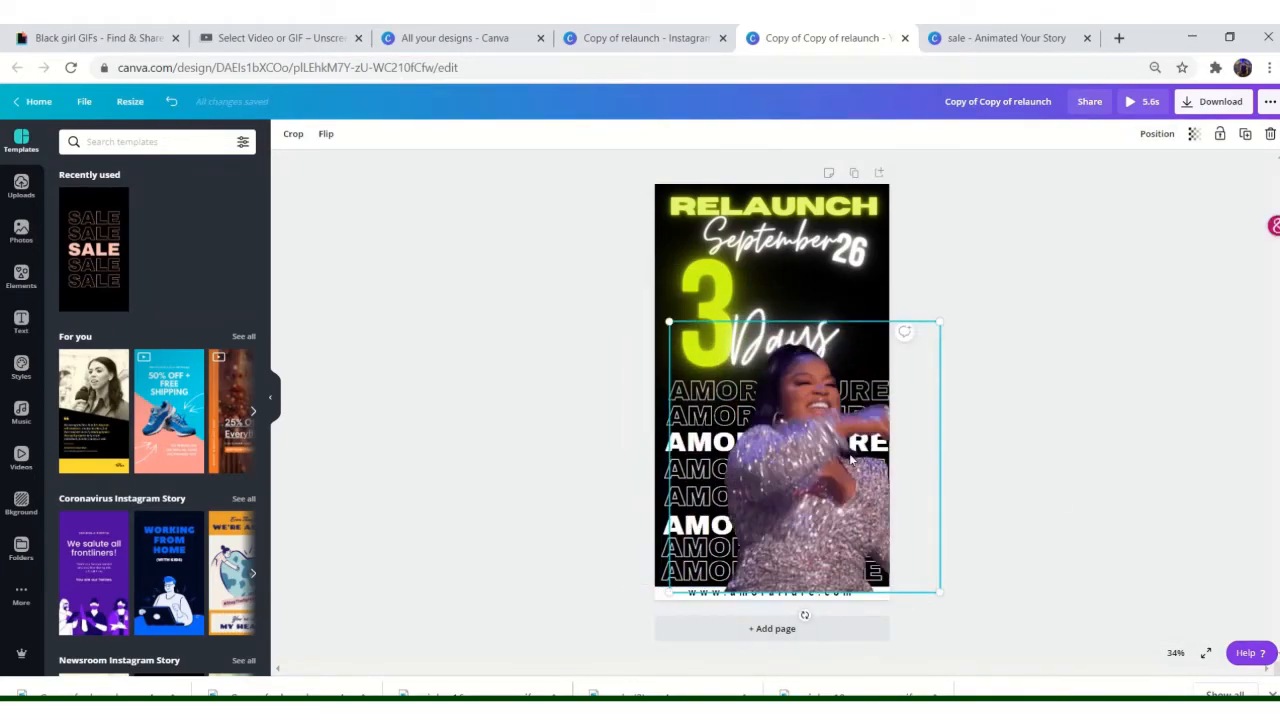
left_click(1152, 134)
left_click(986, 180)
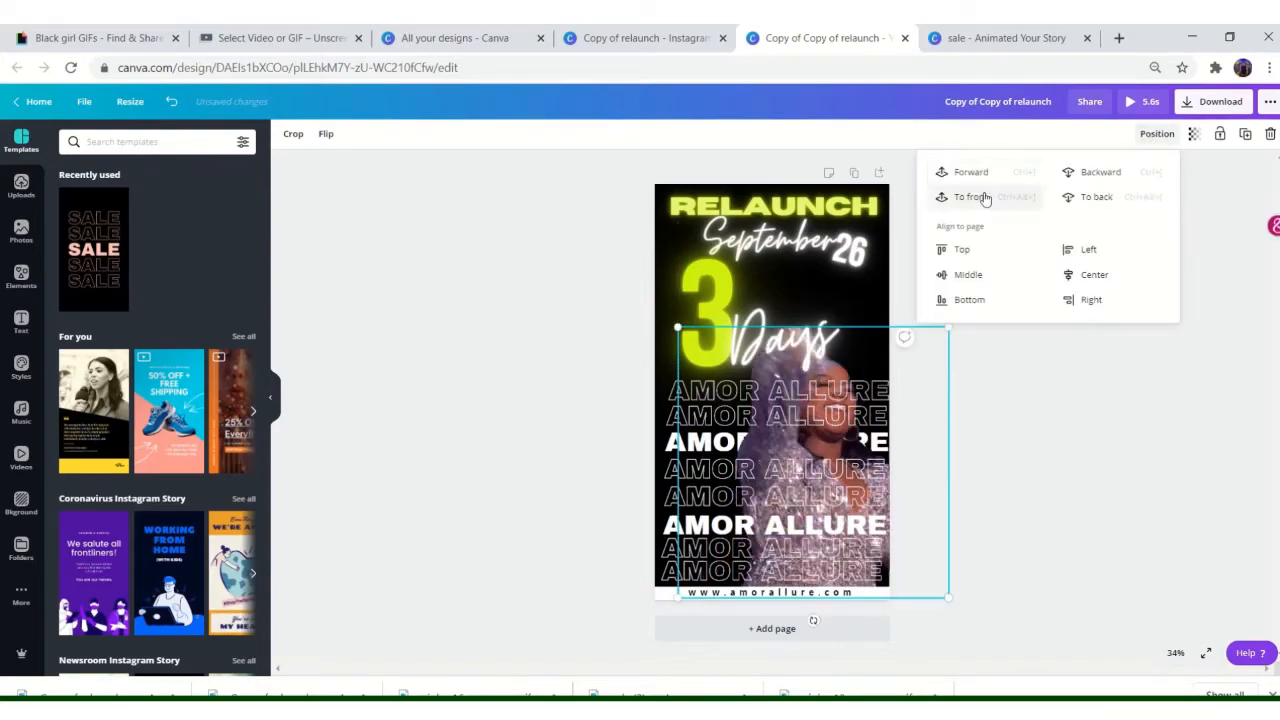
left_click(986, 197)
Bring the white strip at the foot of the page and its web address to the front of the woman GIF.
left_click(706, 593)
left_click(1106, 135)
left_click(922, 197)
left_click(698, 611)
left_click(674, 595)
left_click(1104, 136)
left_click(945, 196)
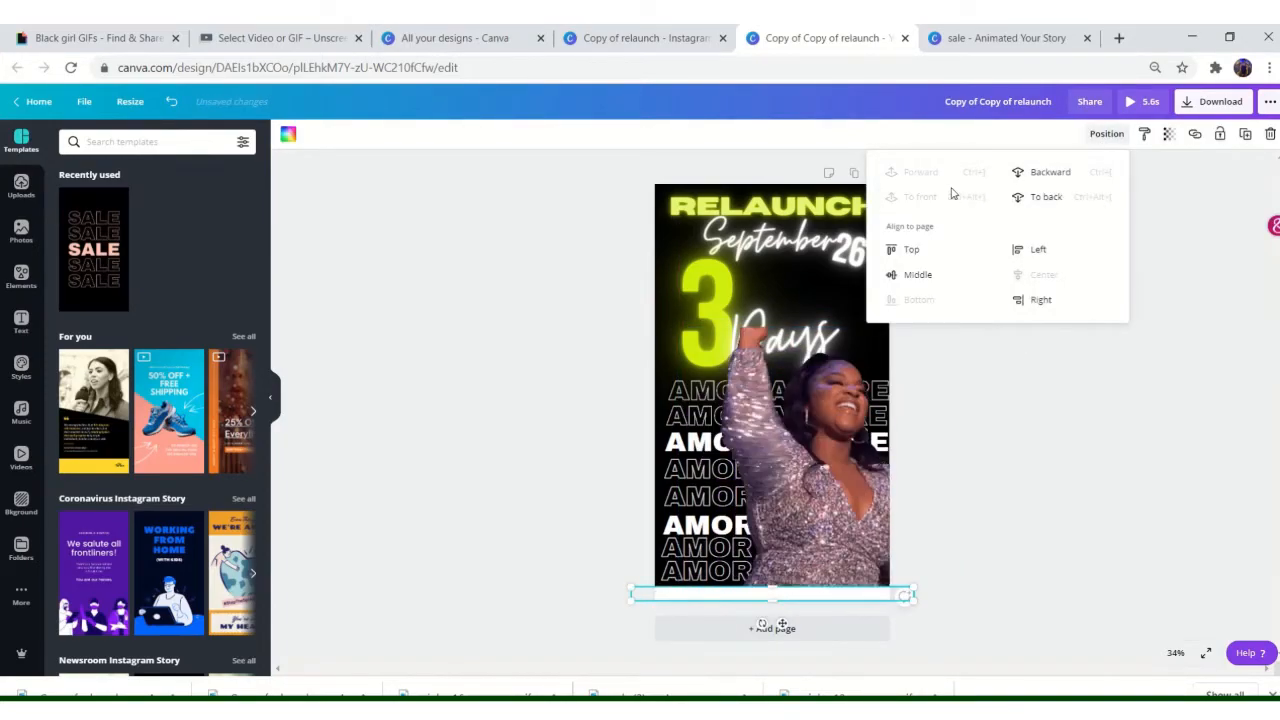
Center the woman GIF across the lower part of the page and download the story design.
left_click(903, 380)
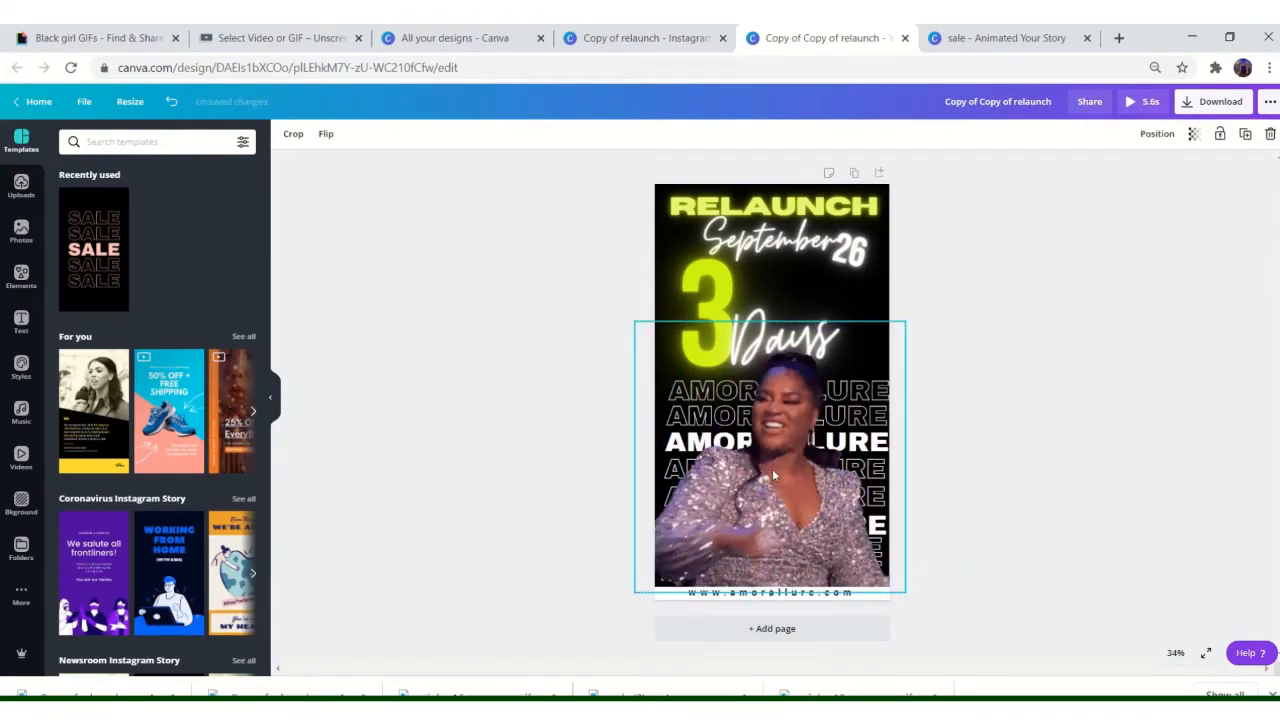
left_click(1213, 101)
left_click(1150, 222)
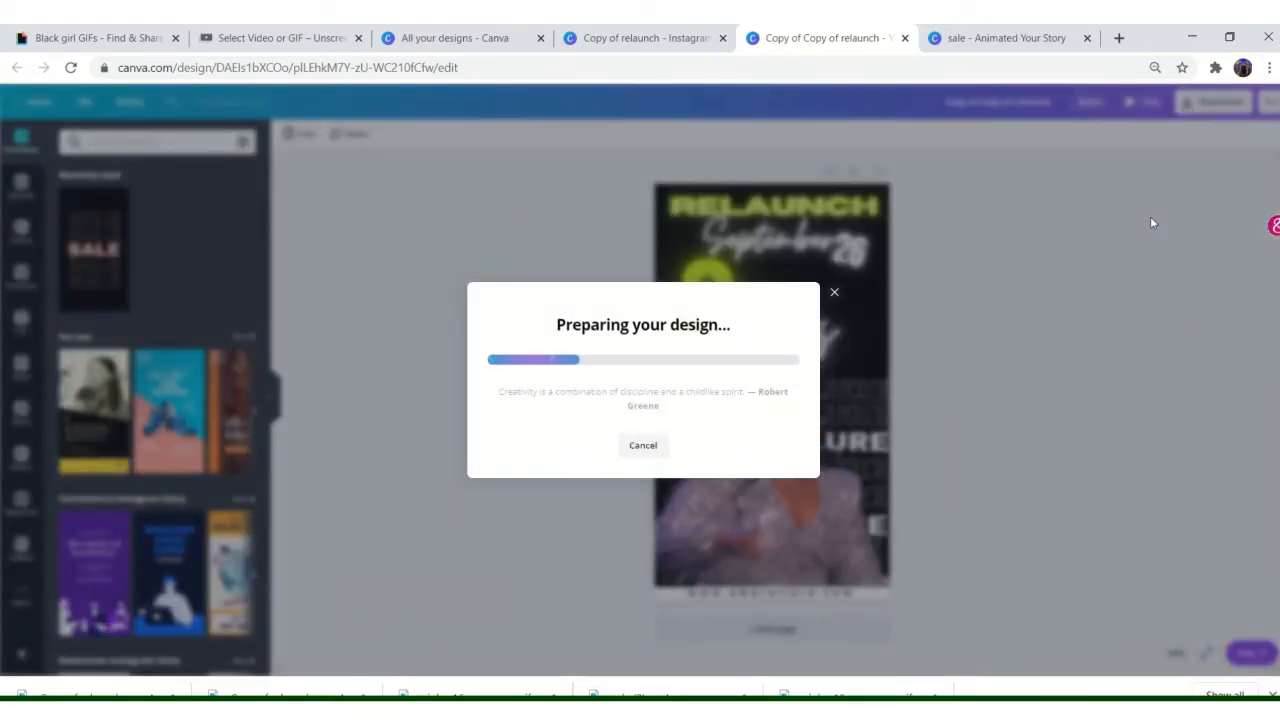